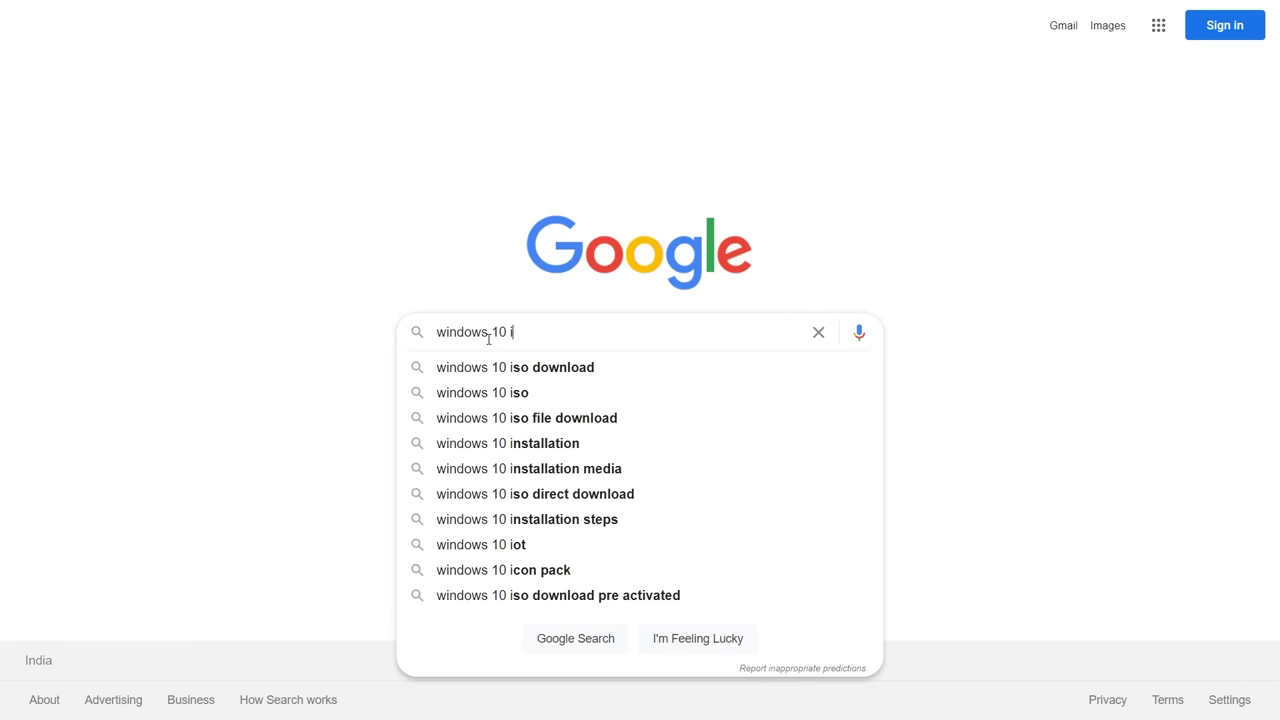
Search for 'windows 10 iso download' and open Microsoft's Download Windows 10 page
key("Down")
key("Return")
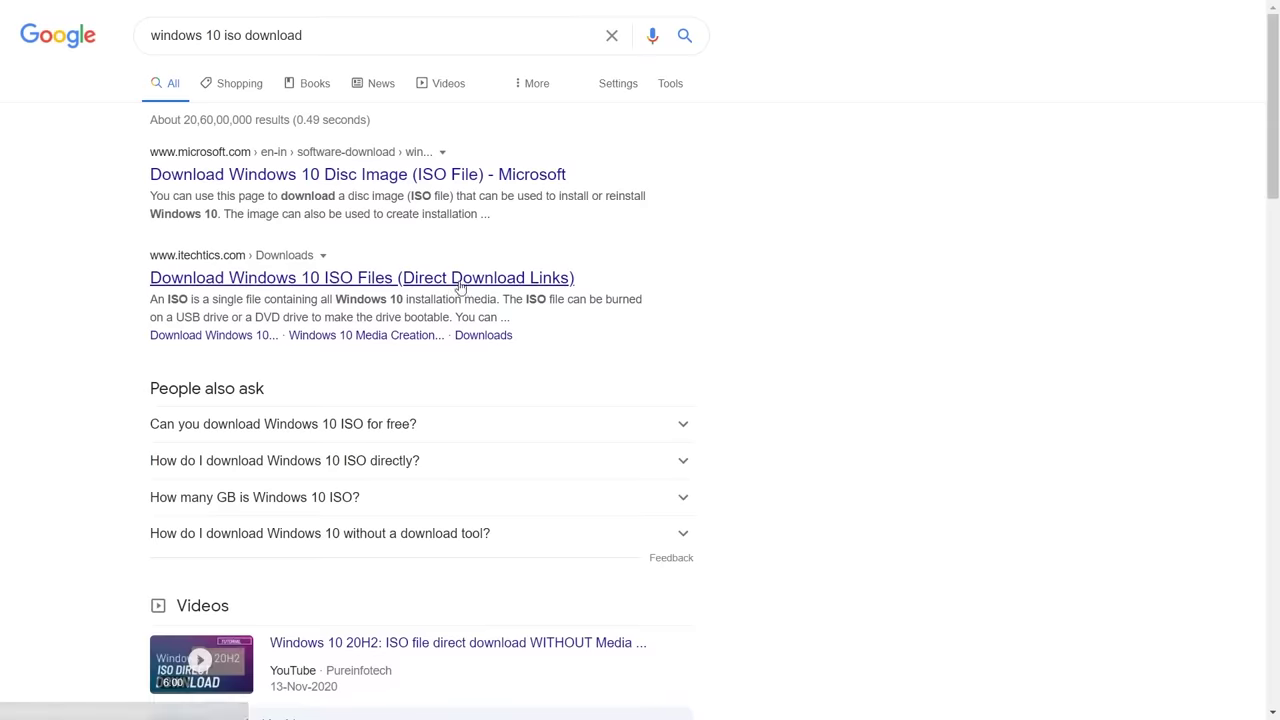
left_click(222, 175)
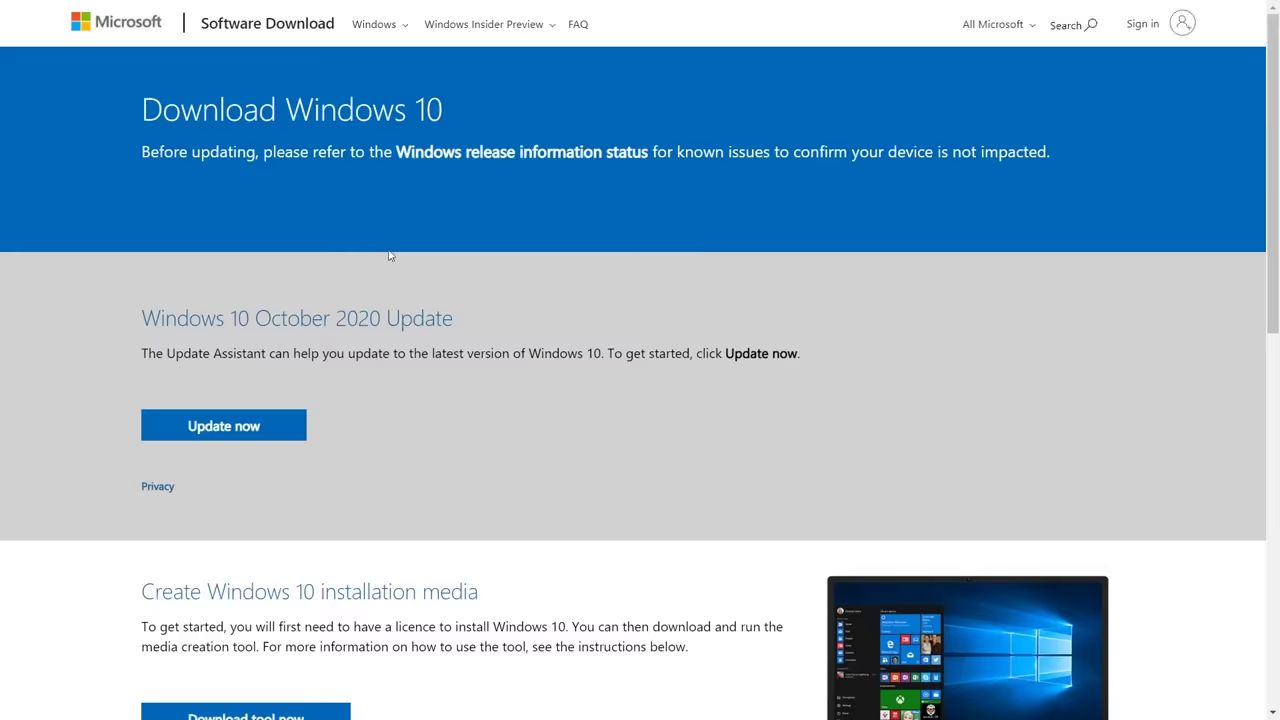
Scroll down the page and start downloading the media creation tool with Download tool now
scroll(712, 345, "down", 3)
left_click_drag(139, 259, 329, 262)
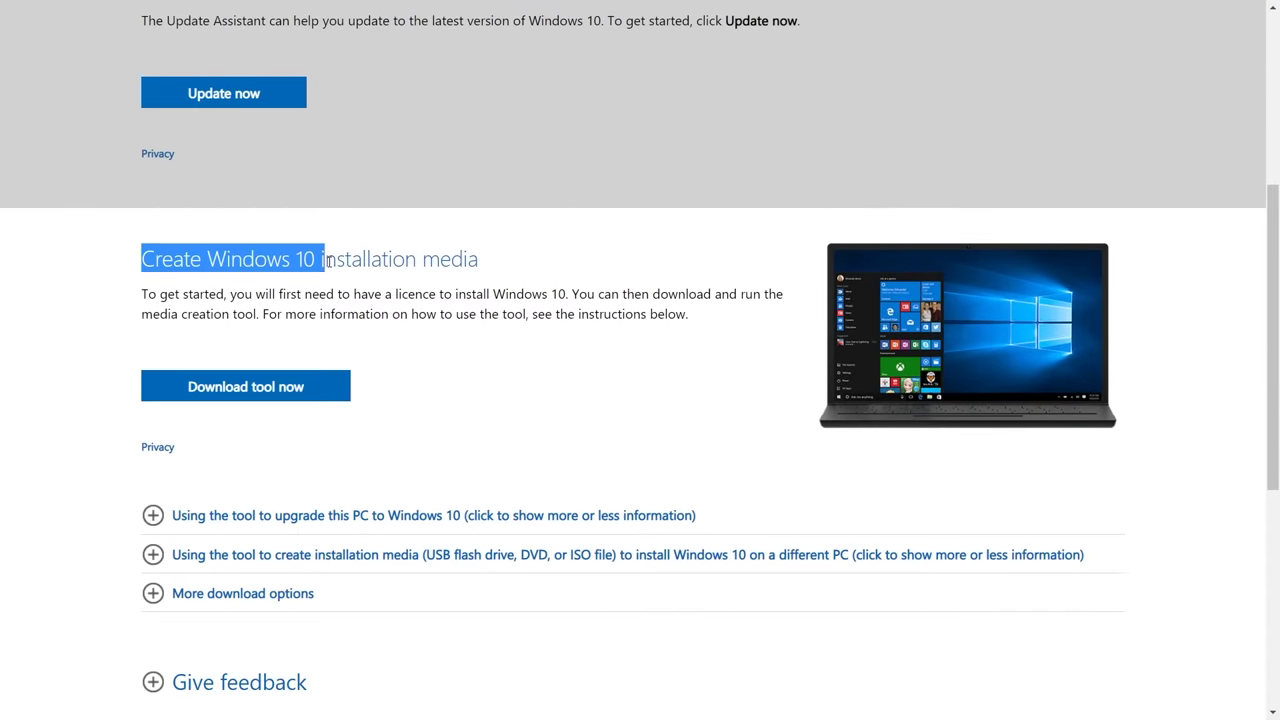
left_click(195, 334)
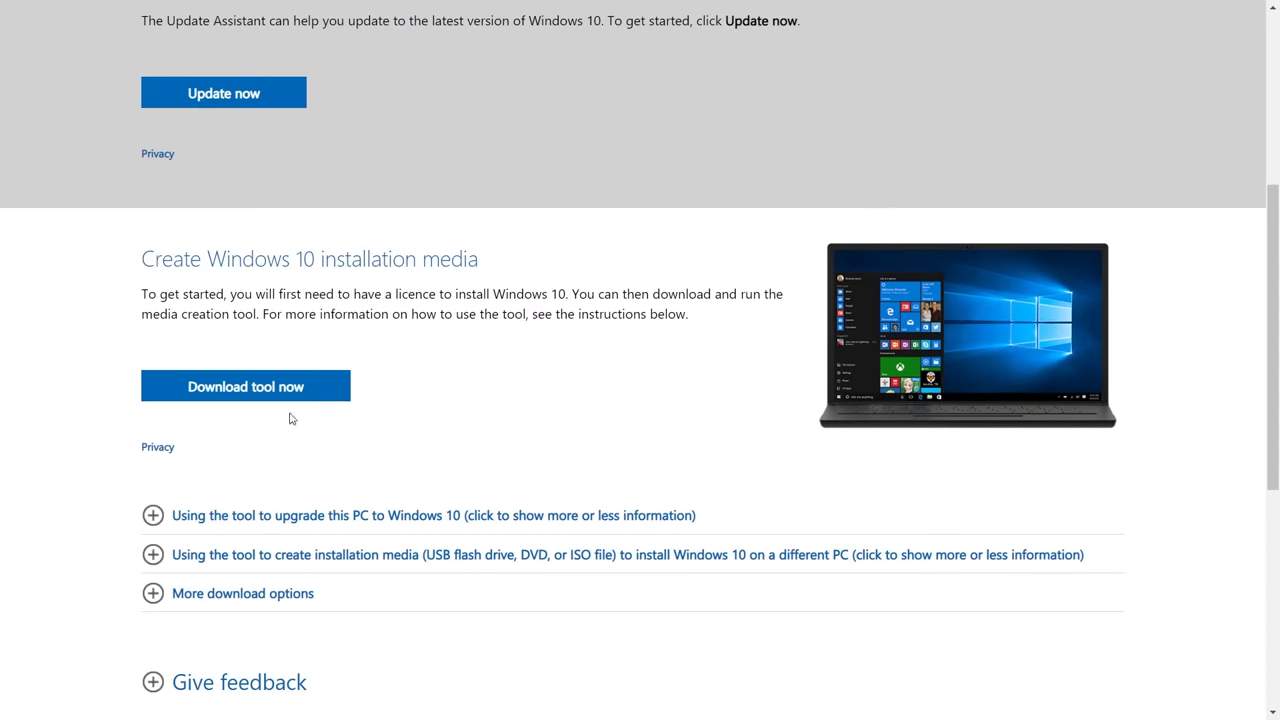
left_click(241, 398)
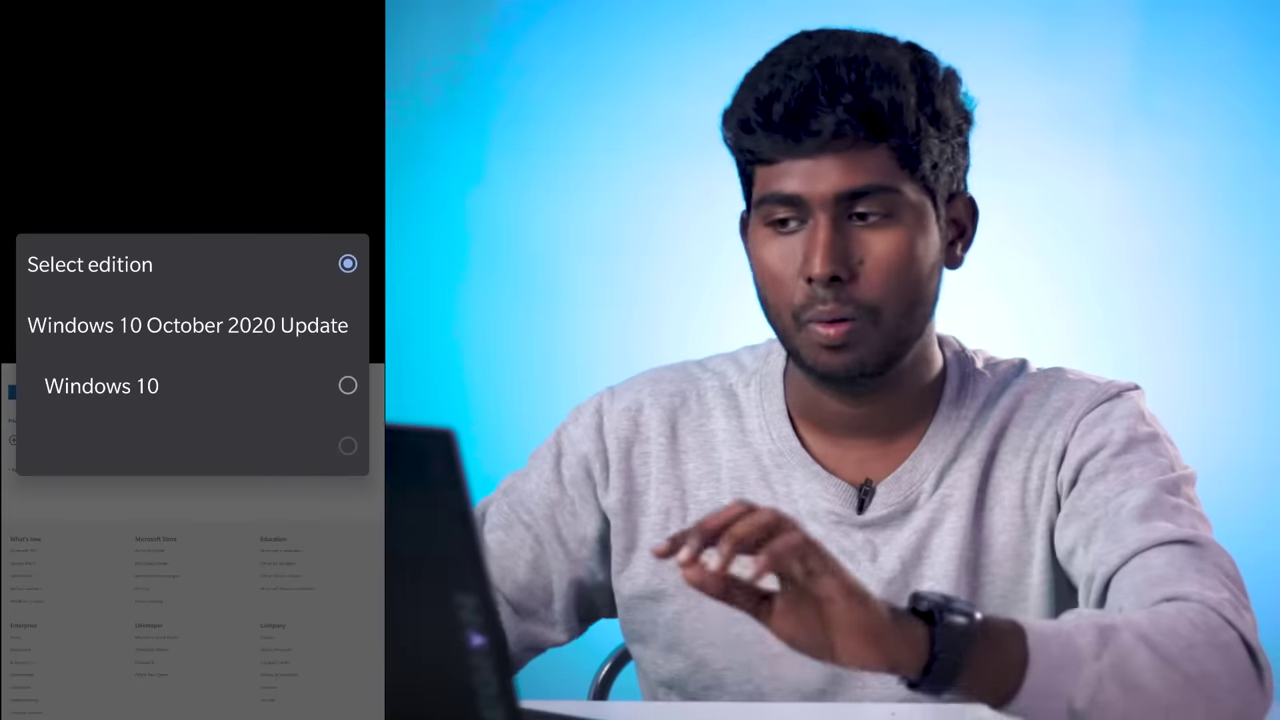
Confirm the Windows 10 edition and English International language, then scroll back to the page top
left_click(314, 386)
left_click(41, 392)
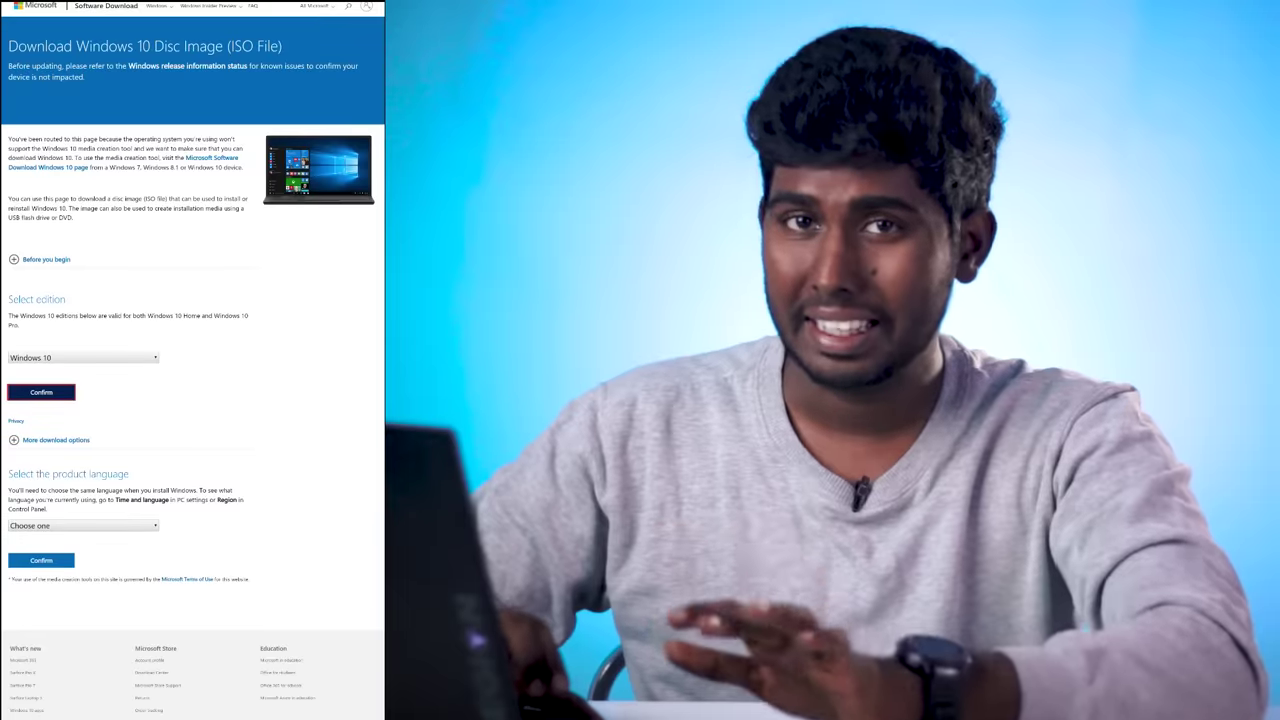
left_click(83, 525)
left_click(100, 40)
left_click(41, 560)
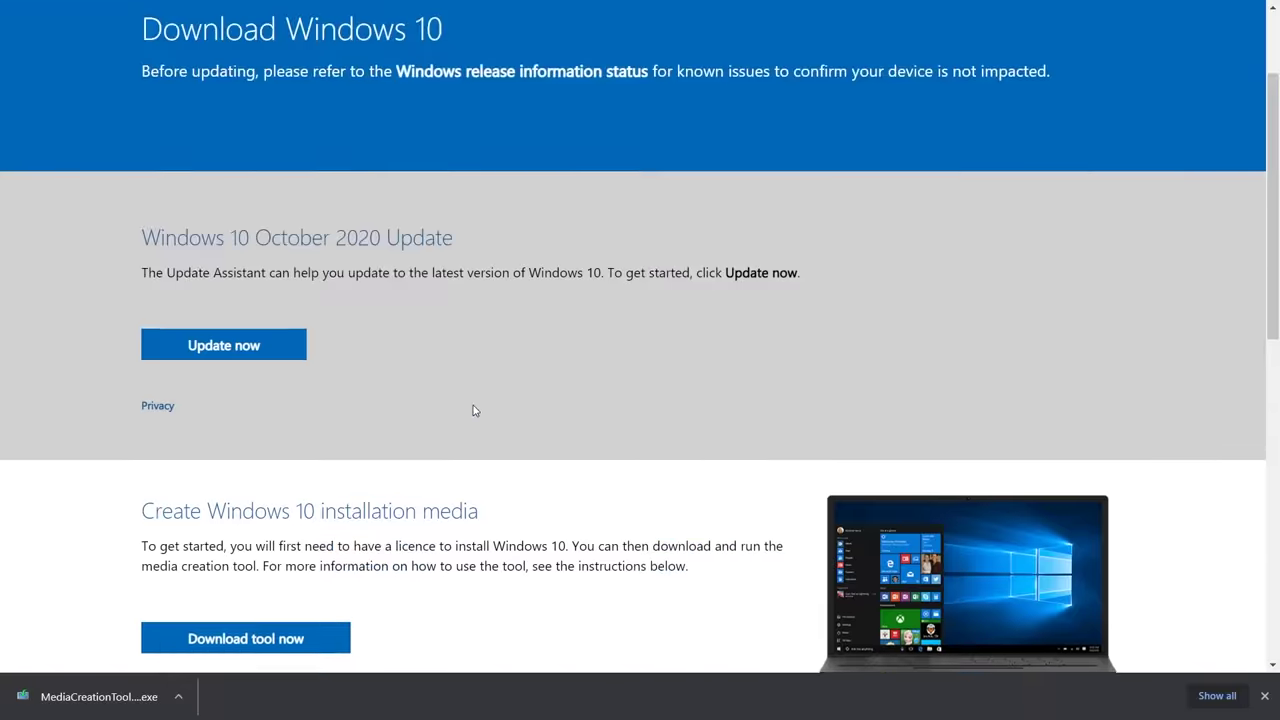
scroll(475, 410, "up", 3)
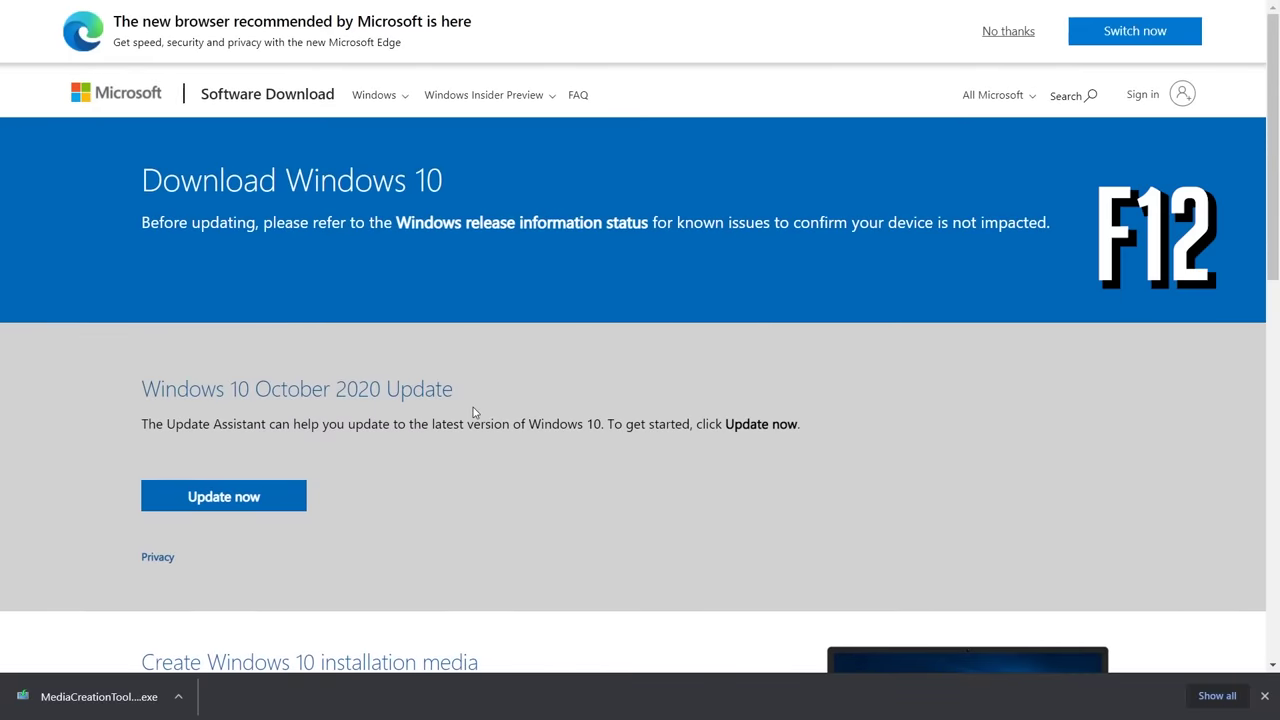
Emulate an iPhone X in developer tools and reload to get the Windows 10 ISO page
key("F12")
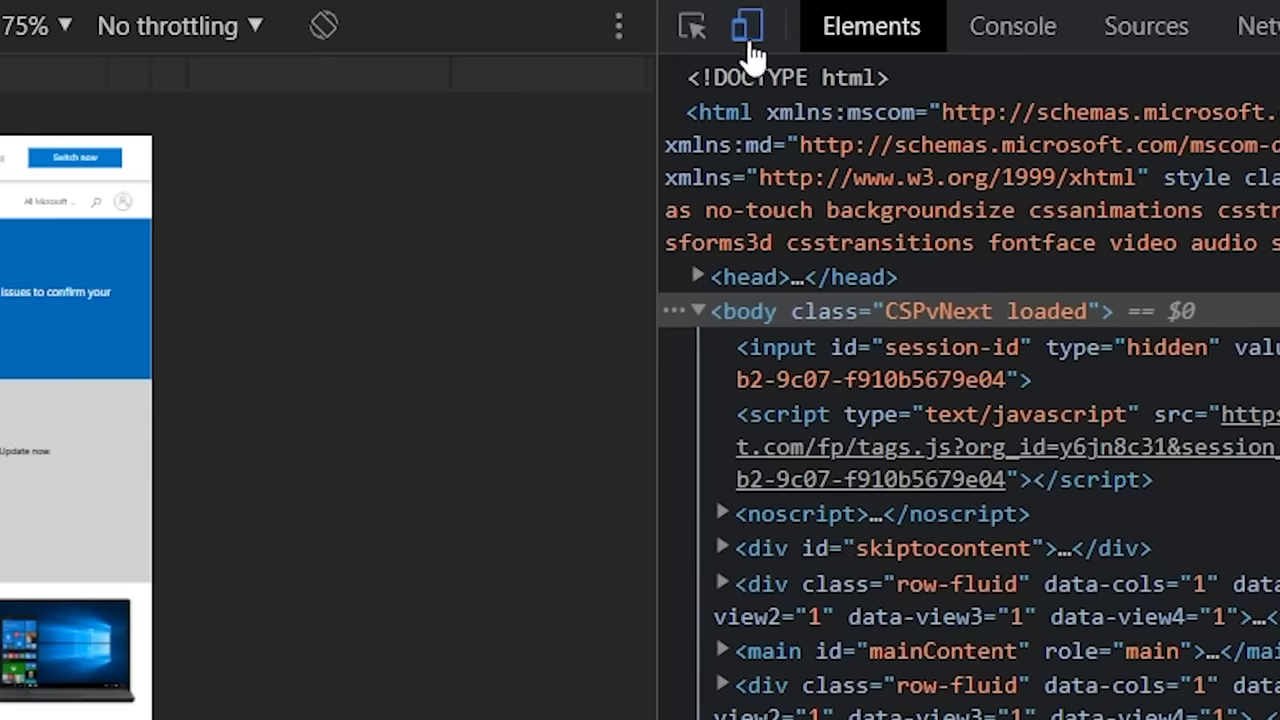
left_click(749, 38)
left_click(749, 38)
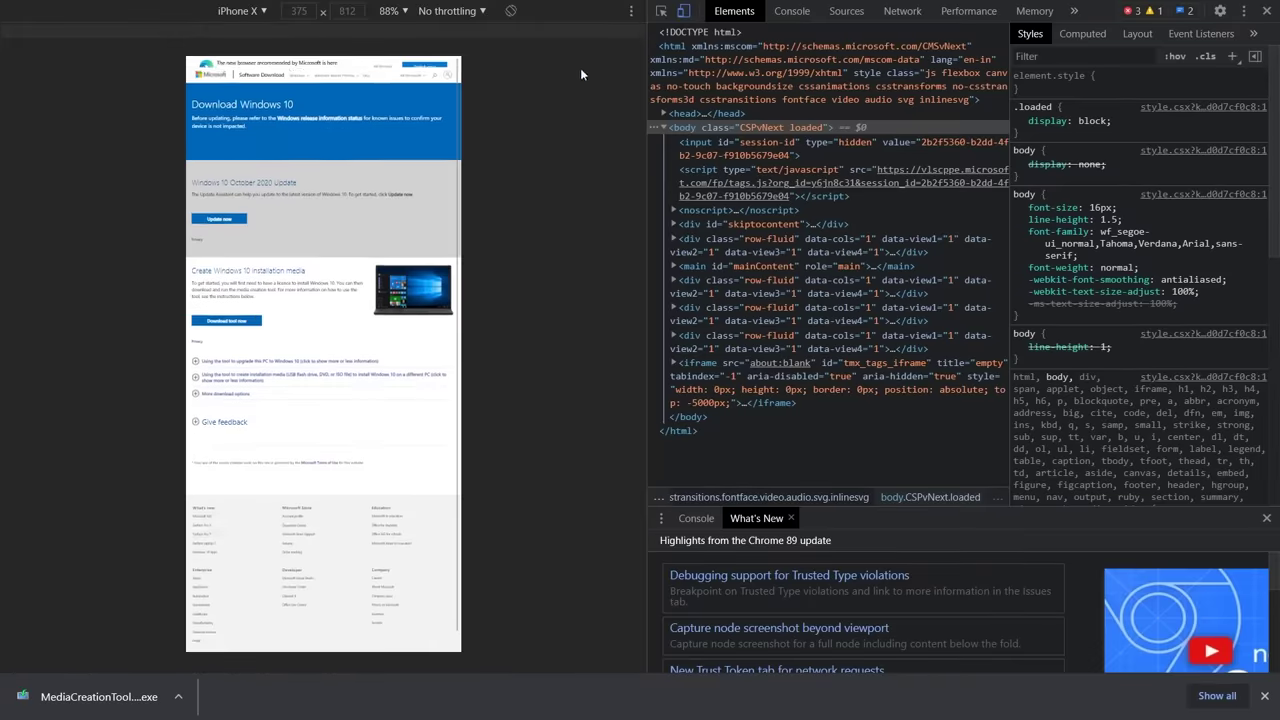
right_click(400, 222)
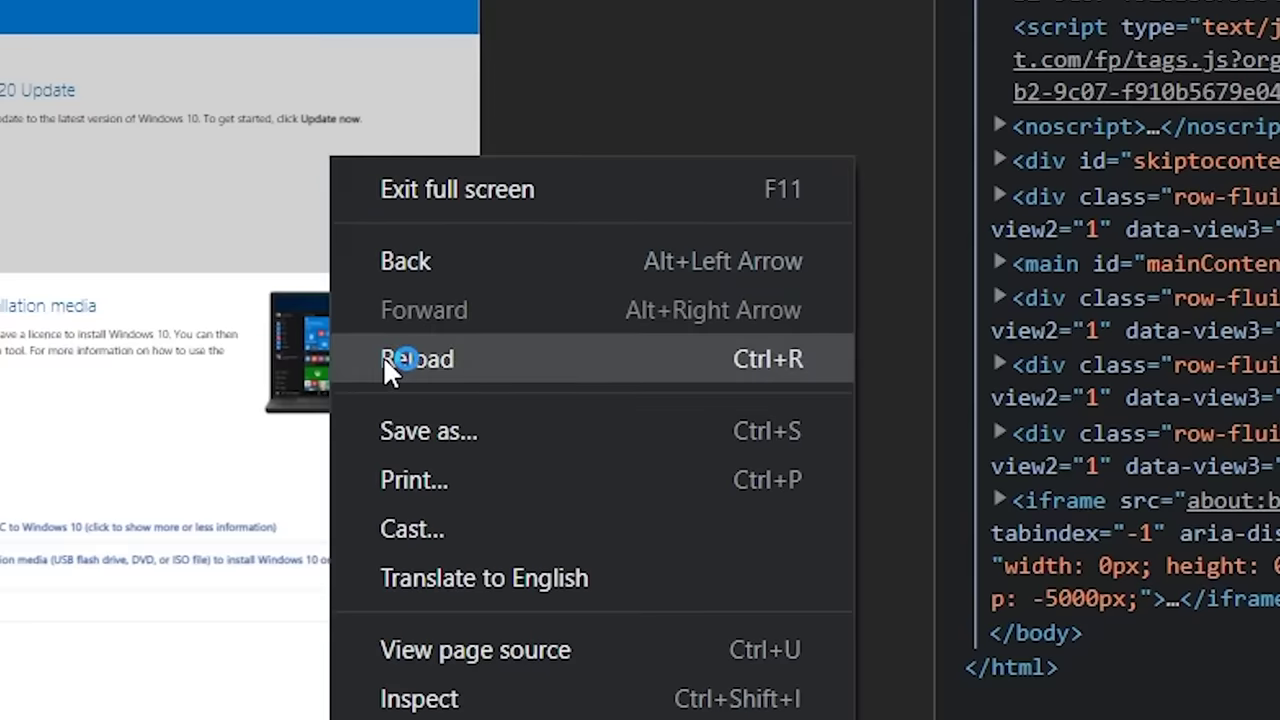
left_click(386, 361)
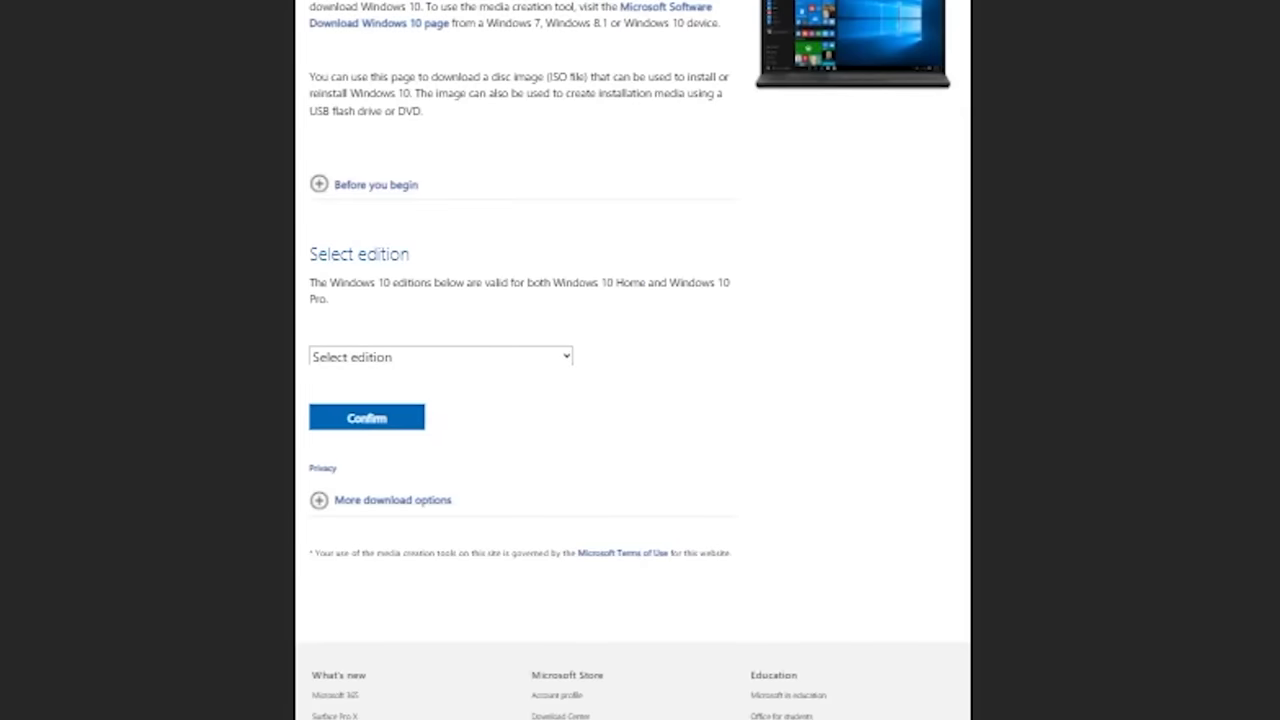
Select Windows 10 from the Select edition list and confirm it
left_click(565, 358)
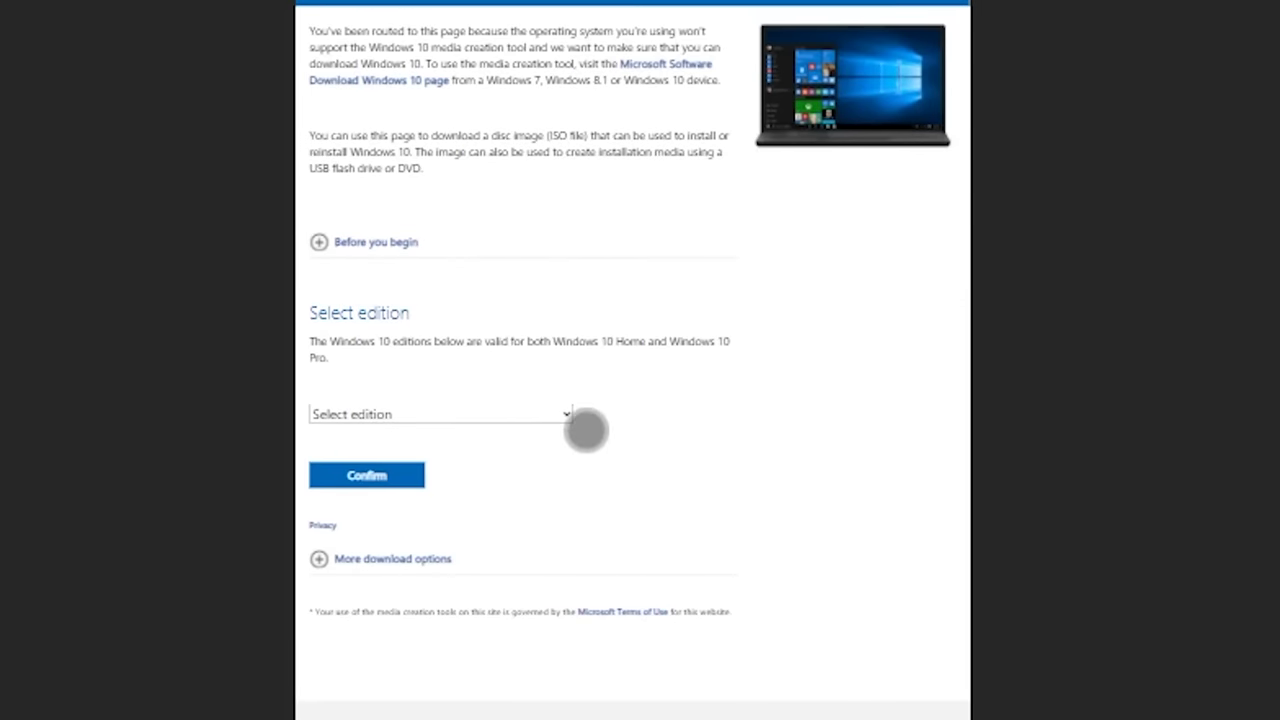
left_click(505, 598)
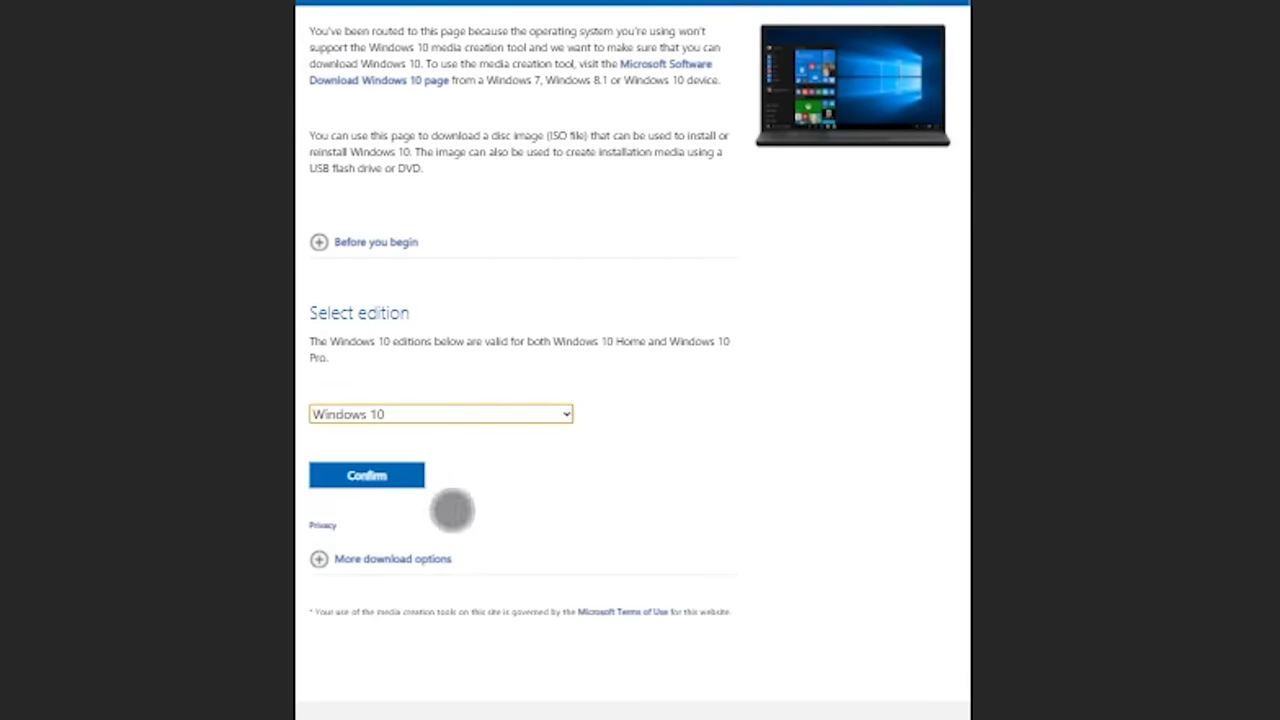
key("Tab")
key("Return")
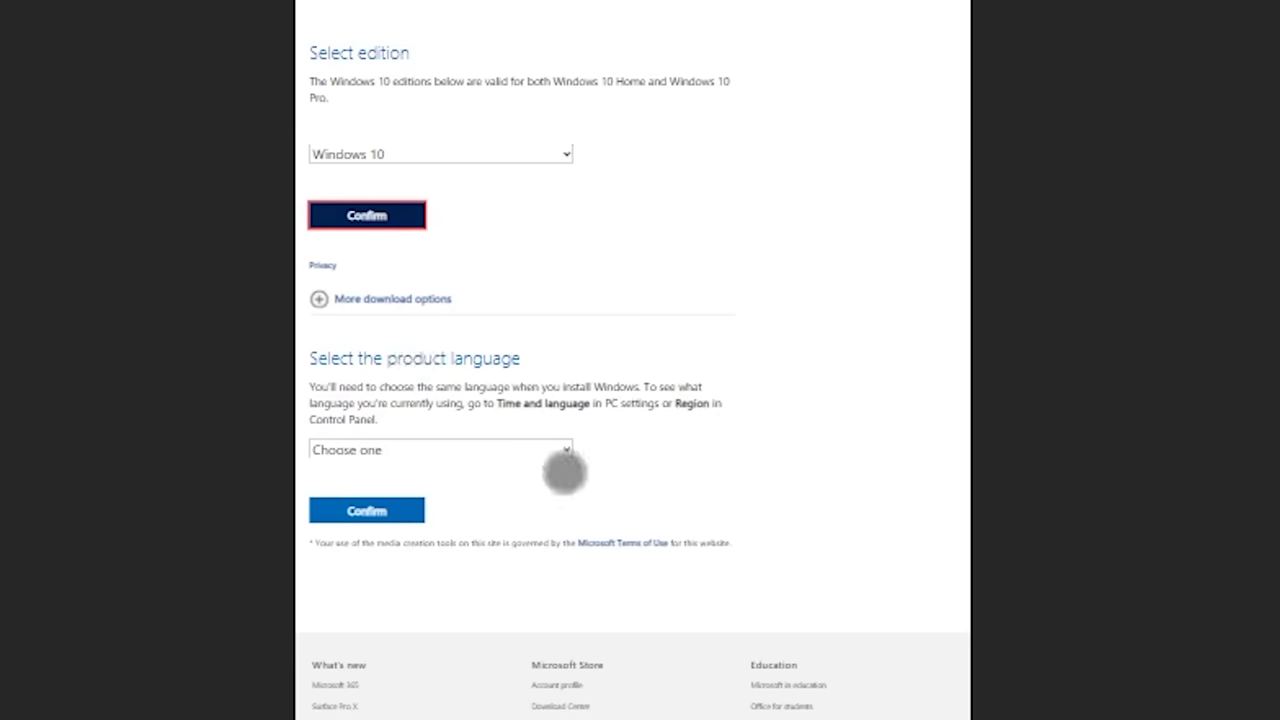
Set the product language to English International
left_click(294, 461)
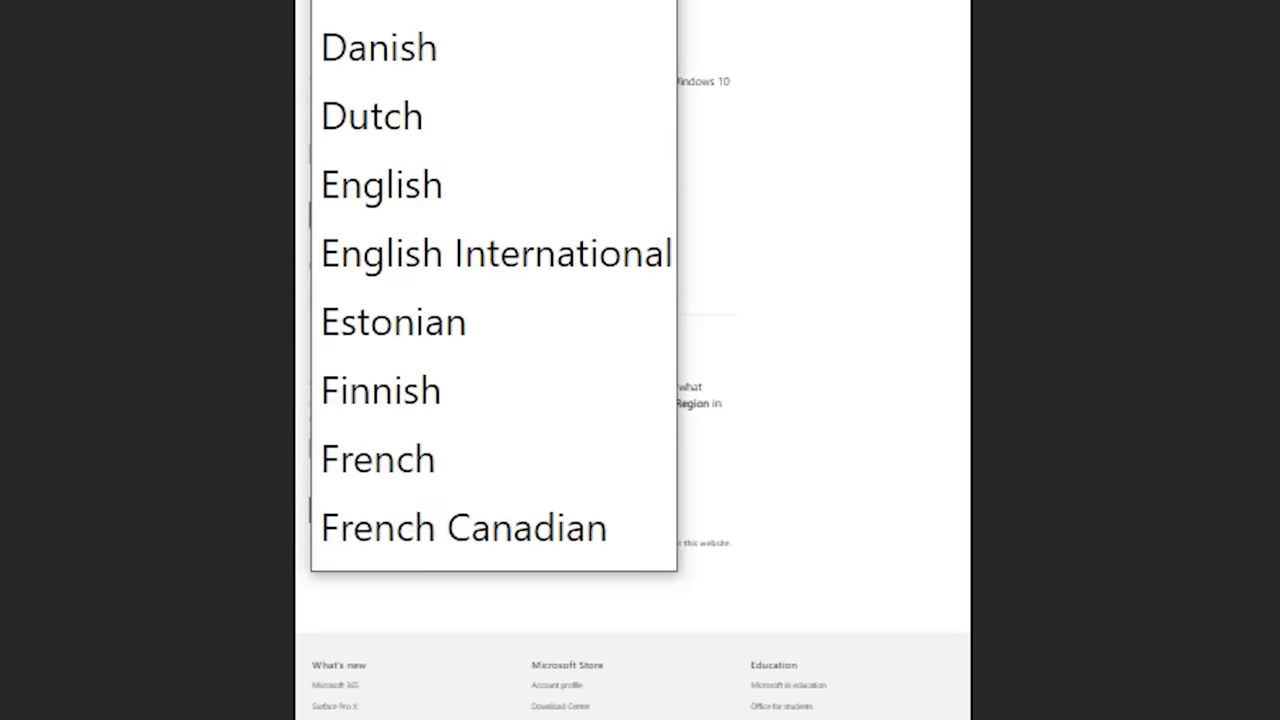
scroll(500, 271, "down", 10)
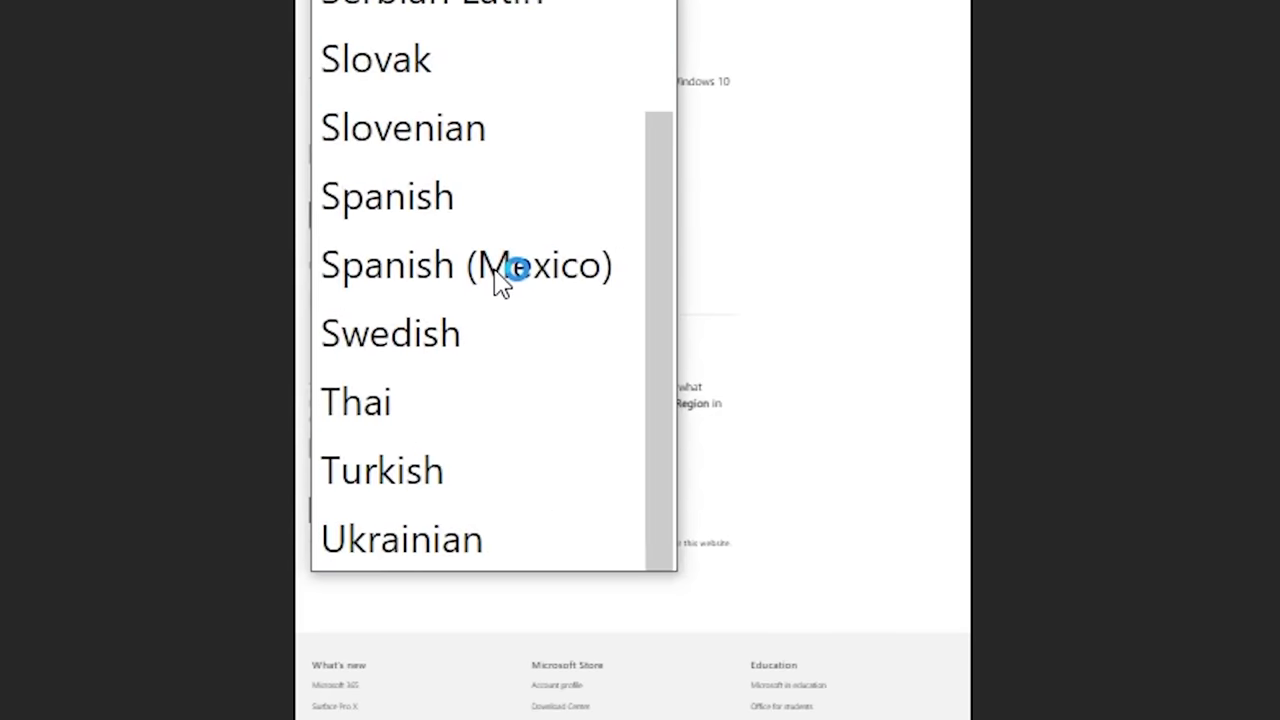
scroll(500, 275, "up", 5)
scroll(502, 280, "up", 4)
left_click(505, 266)
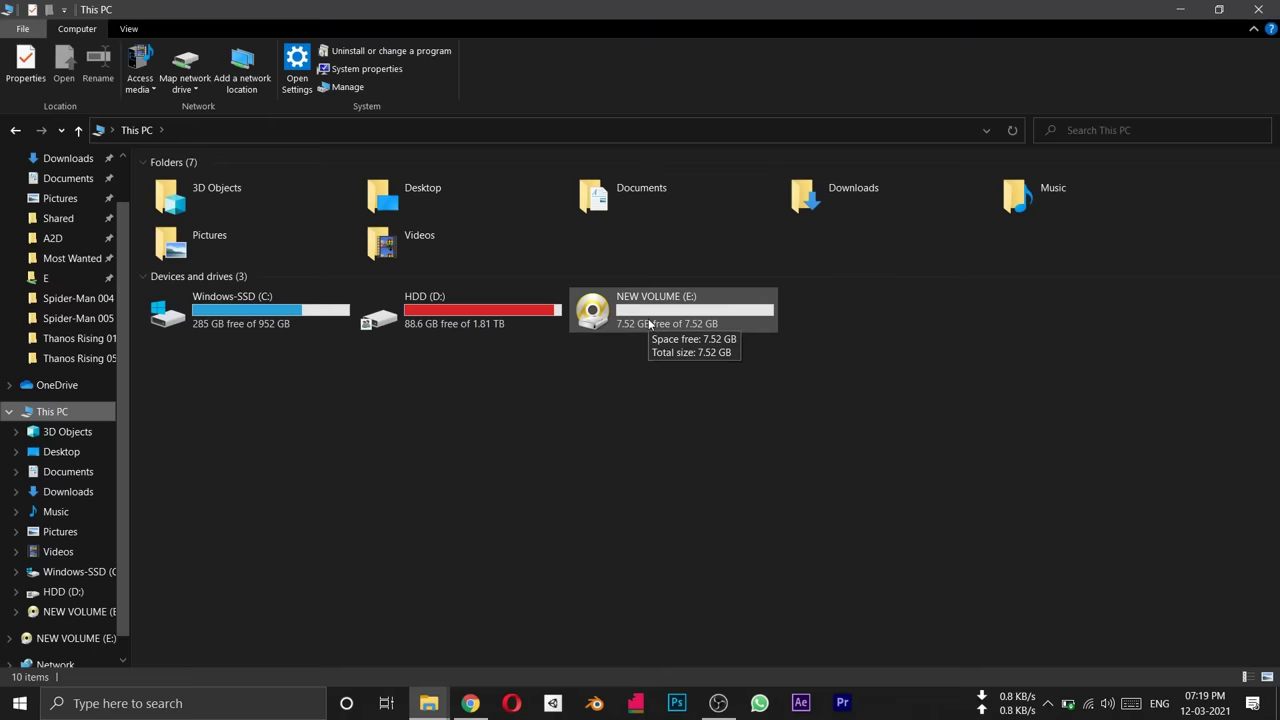
Format NEW VOLUME (E:) with the NTFS file system and start the format
right_click(649, 323)
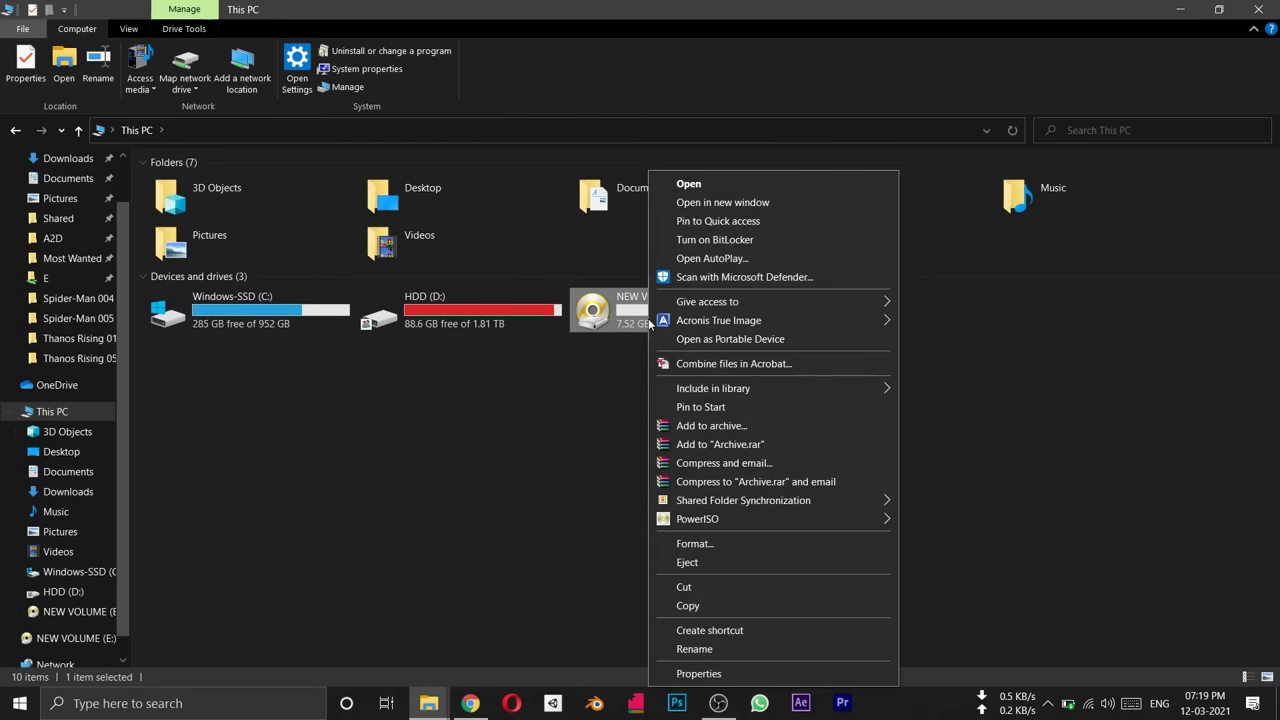
left_click(691, 544)
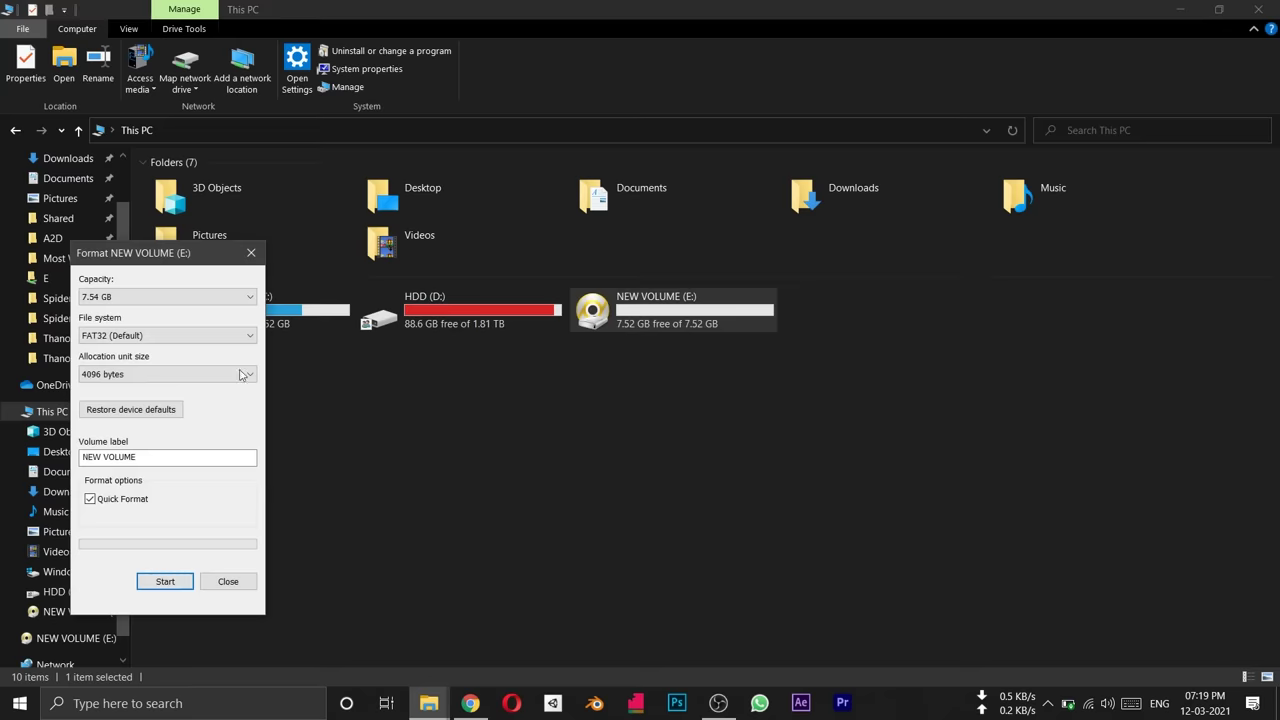
left_click_drag(126, 262, 478, 302)
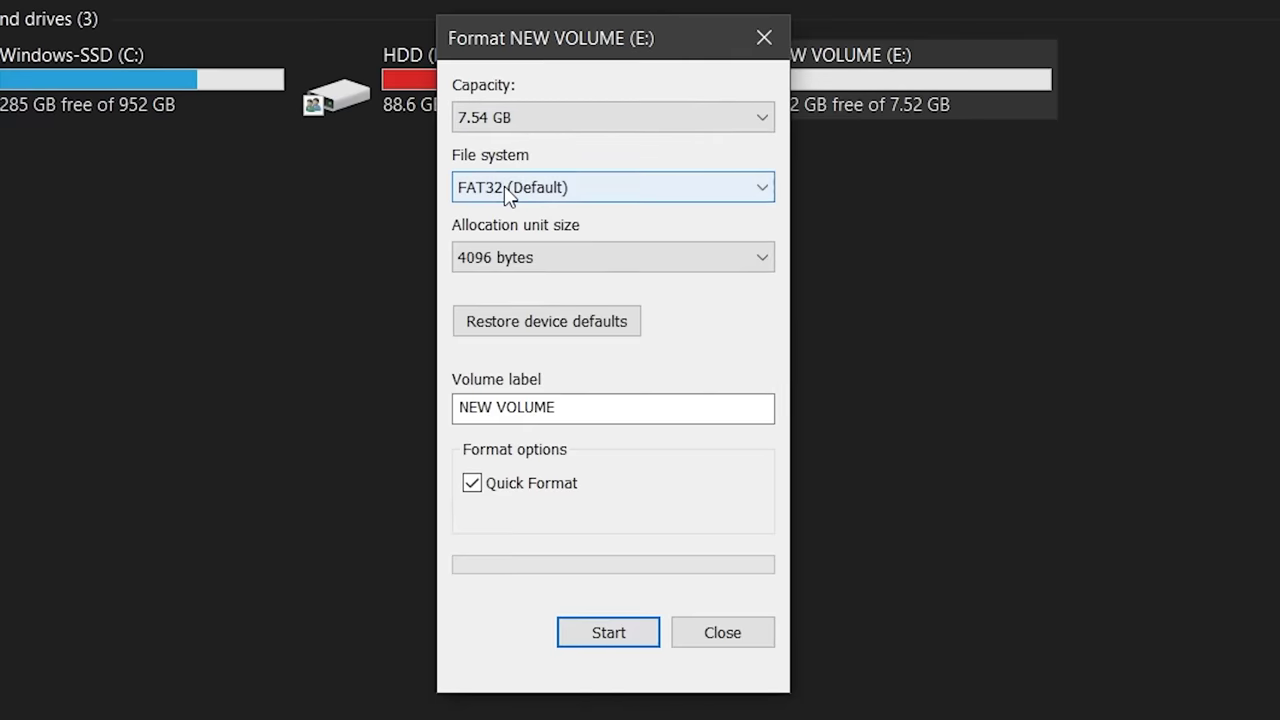
left_click(506, 195)
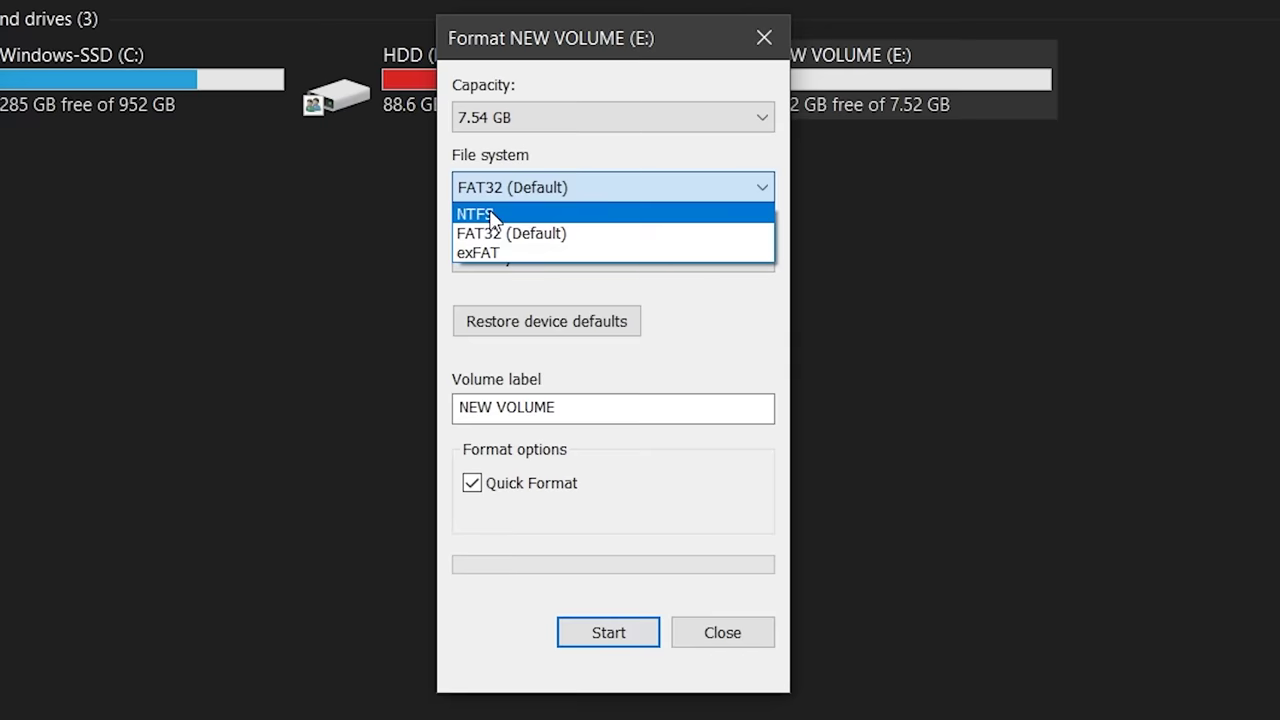
left_click(492, 215)
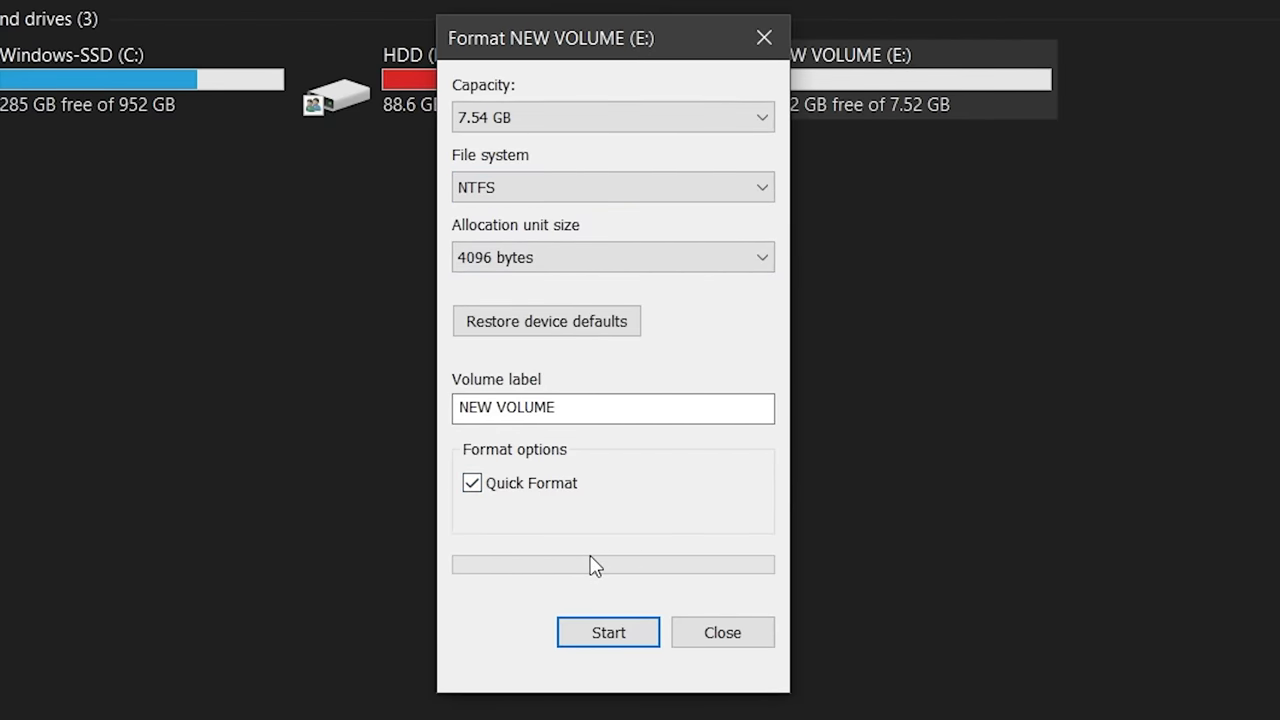
left_click(592, 633)
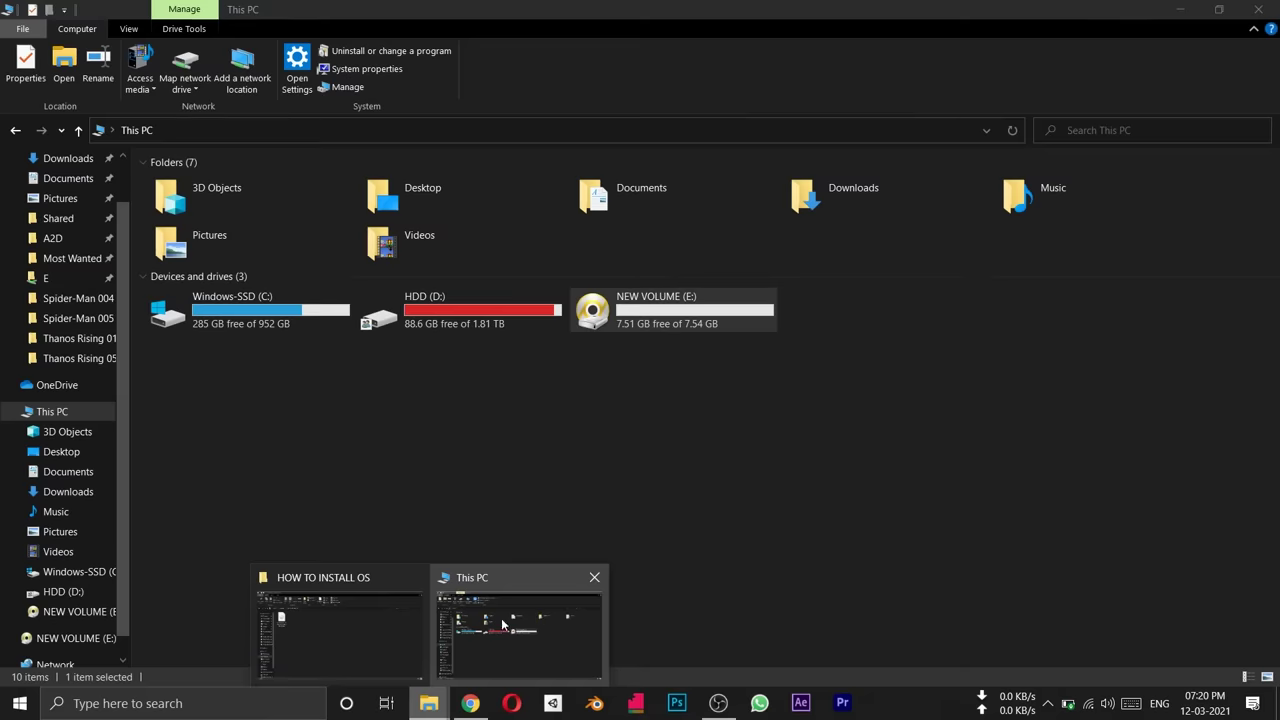
Mount the Windows 10 ISO from HOW TO INSTALL OS and paste its setup files onto NEW VOLUME (E:)
left_click(348, 620)
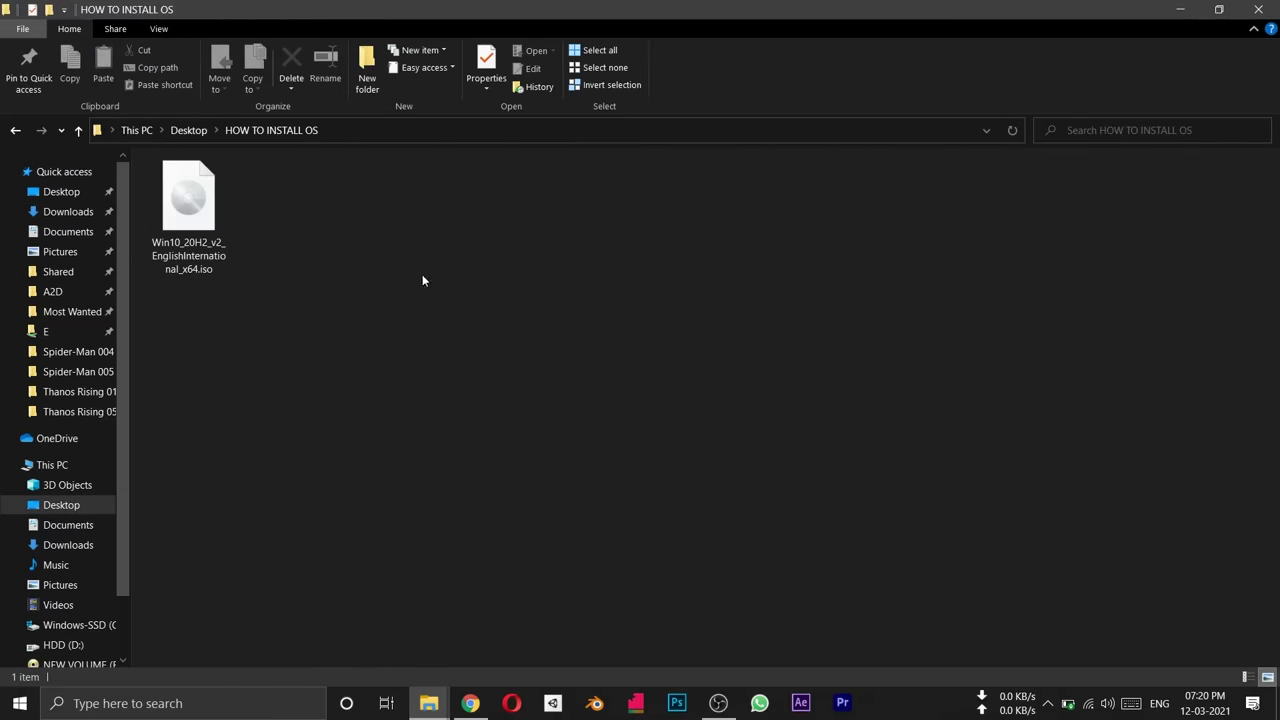
left_click(199, 222)
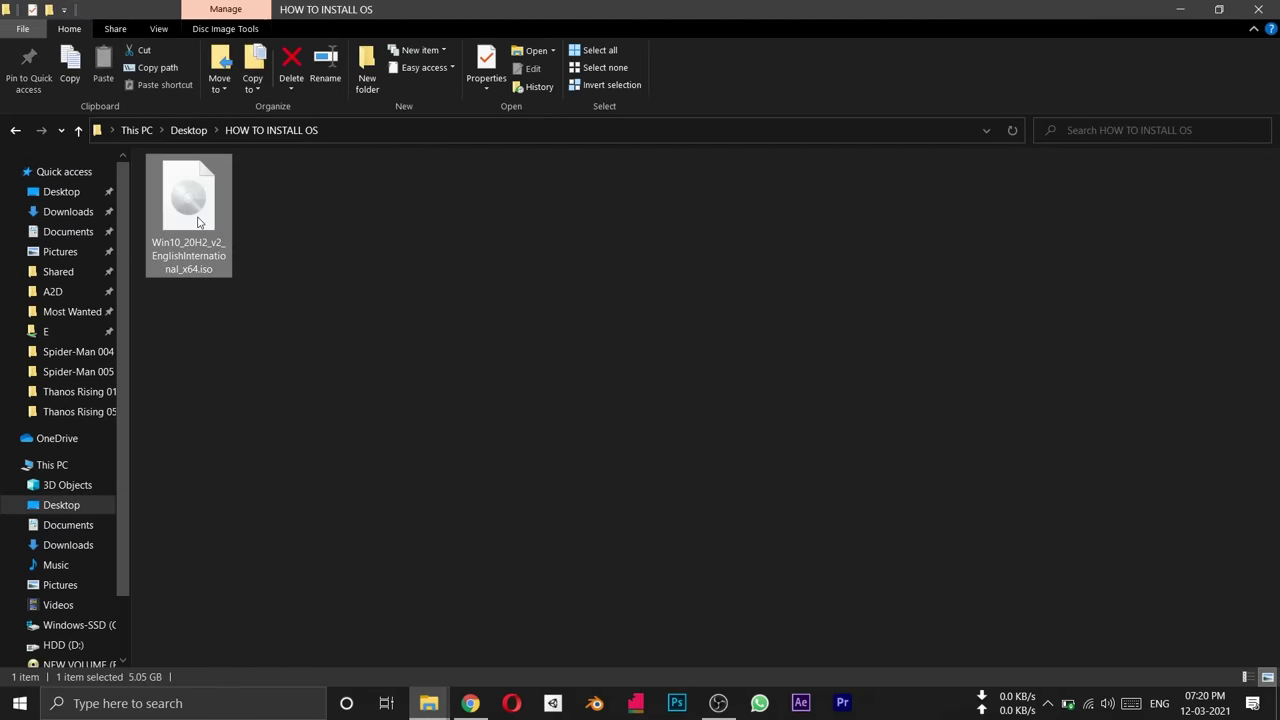
double_click(199, 222)
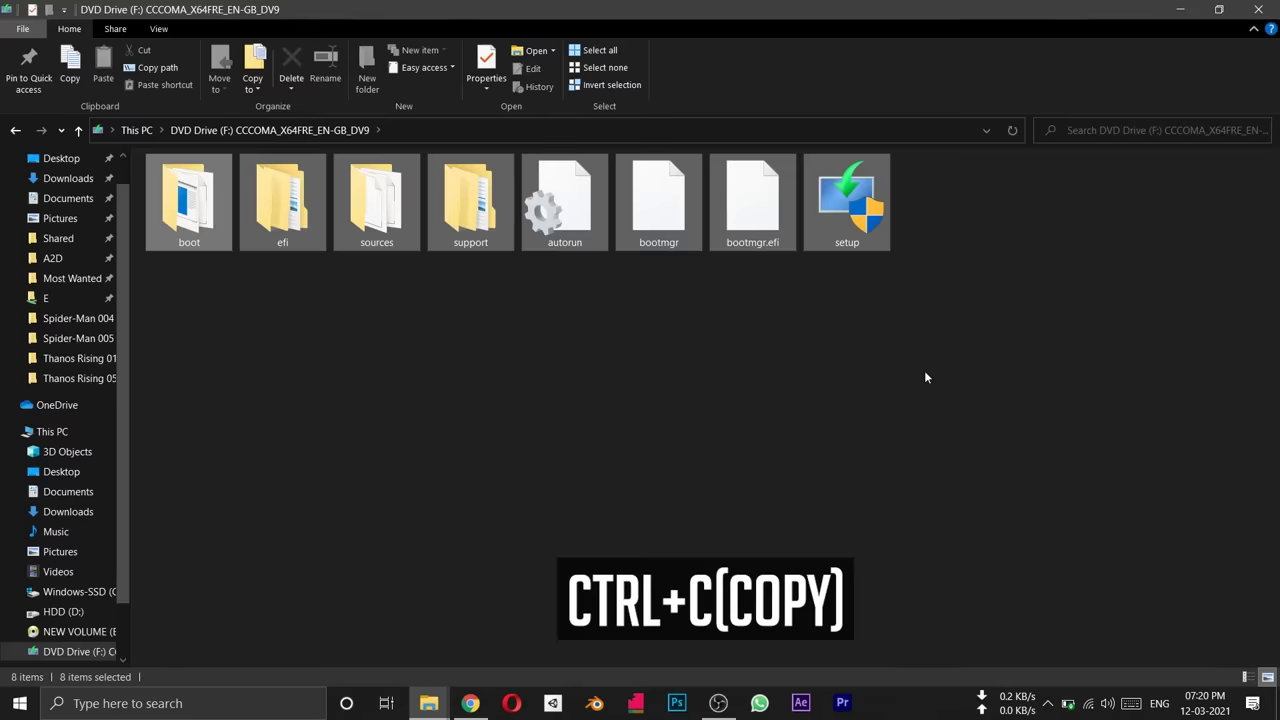
left_click(79, 631)
key("ctrl+v")
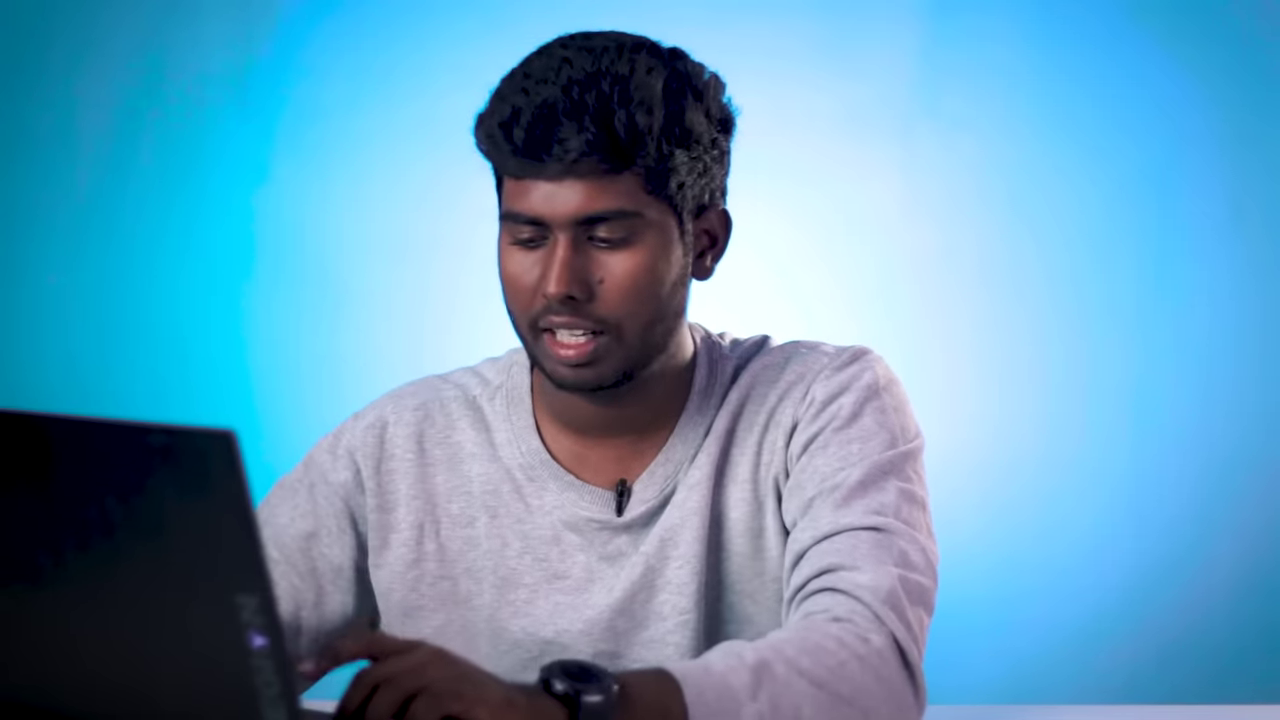
Search 'rufus download', open the official rufus.ie site and scroll to its Download section
type("ufus")
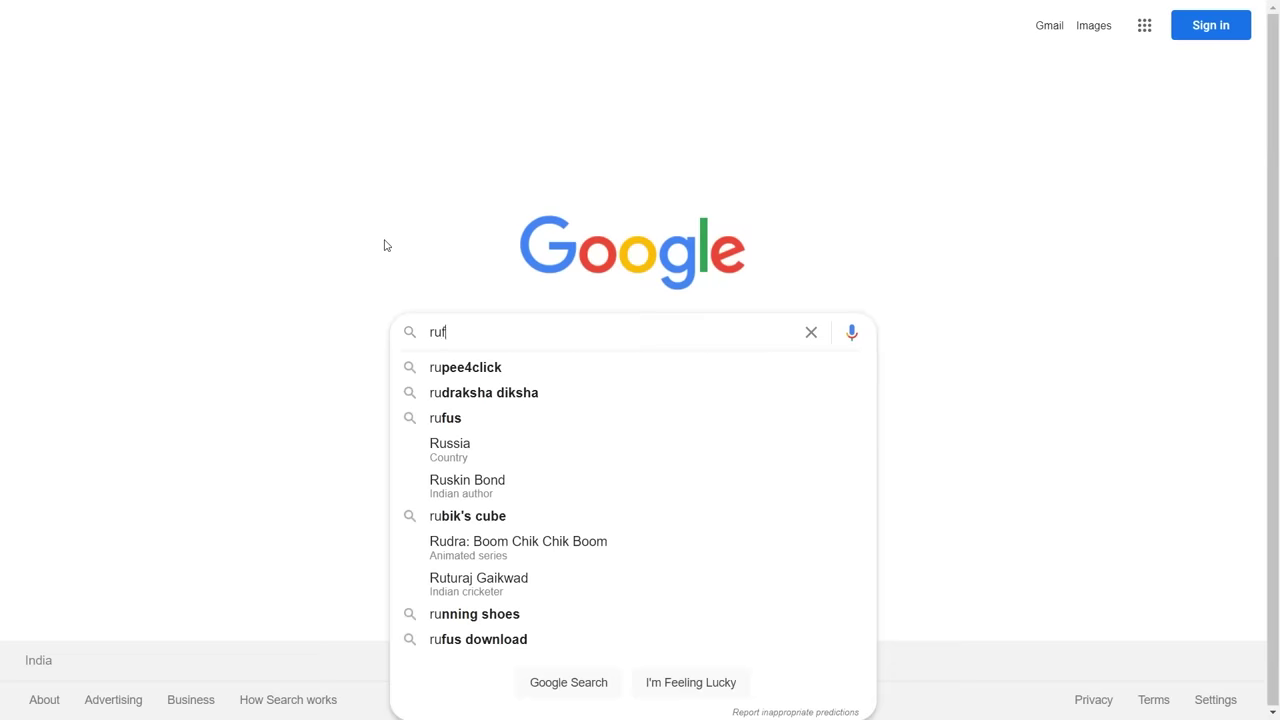
key("Down")
key("Down")
key("Return")
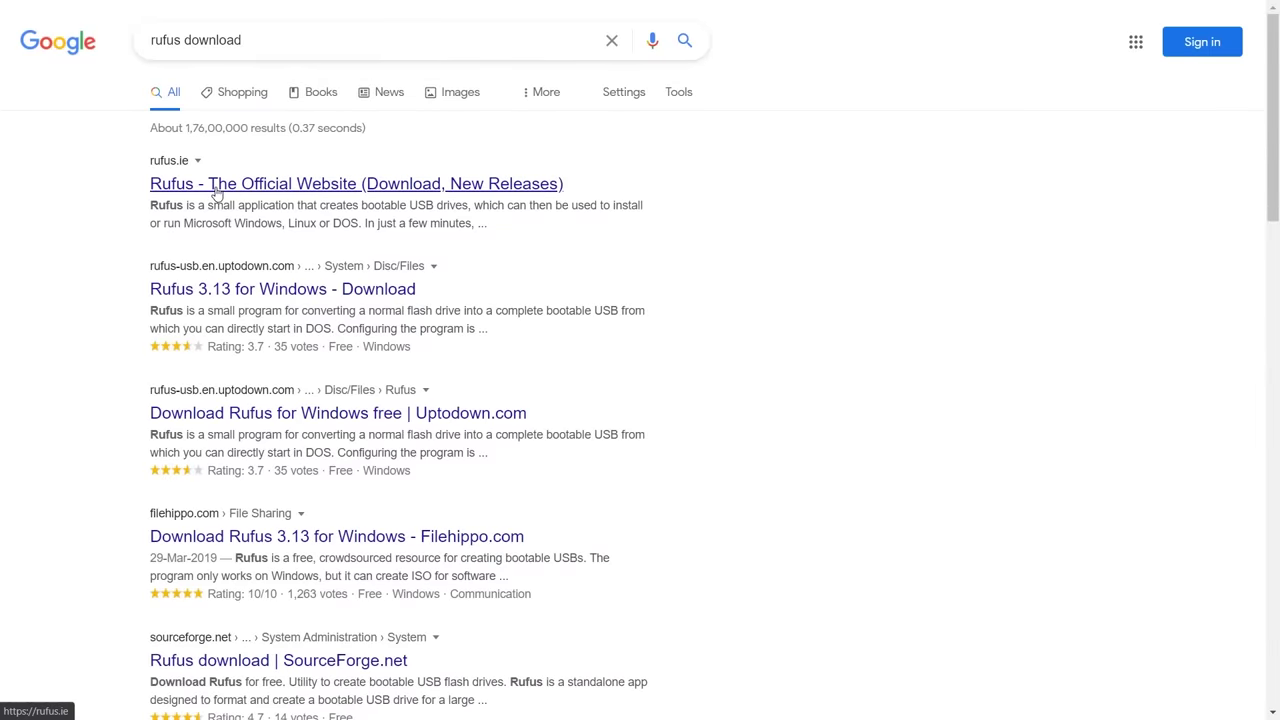
left_click(216, 190)
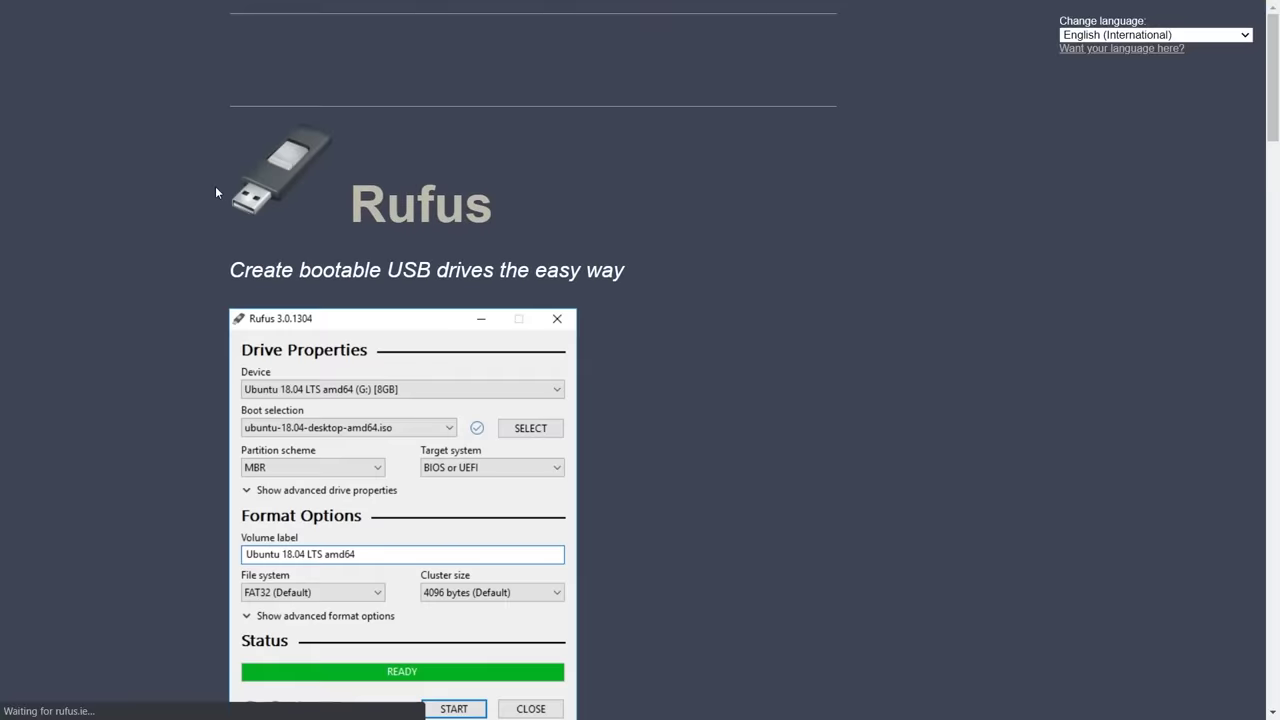
scroll(392, 363, "down", 5)
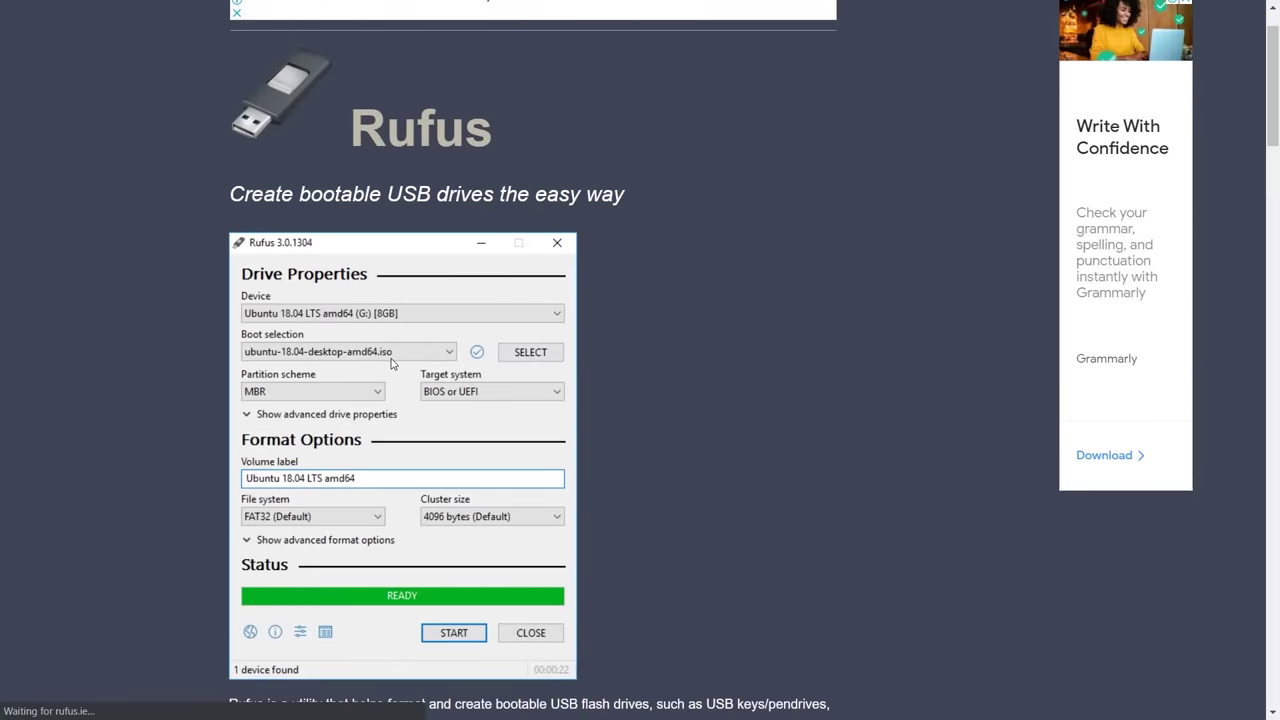
scroll(390, 363, "down", 4)
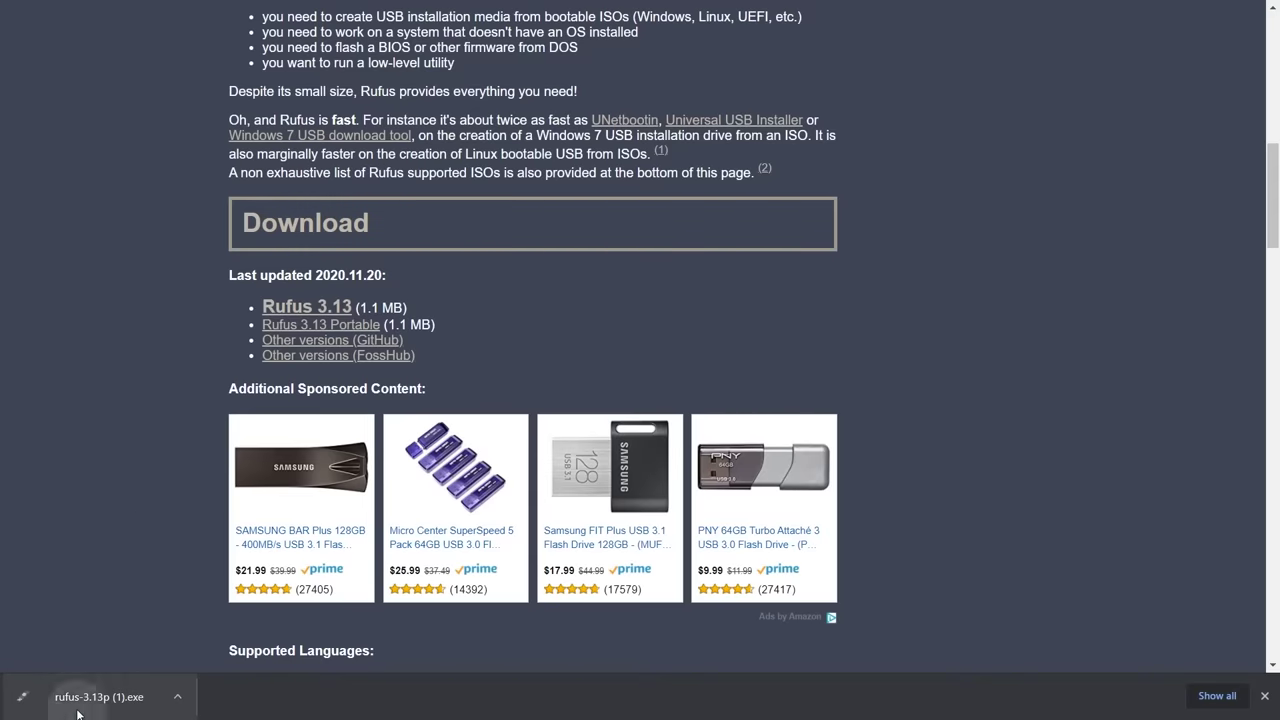
Keep NEW VOLUME (E:) as the device and load Win10_20H2_v2_EnglishInternational_x64.iso as the boot image
mouse_move(78, 713)
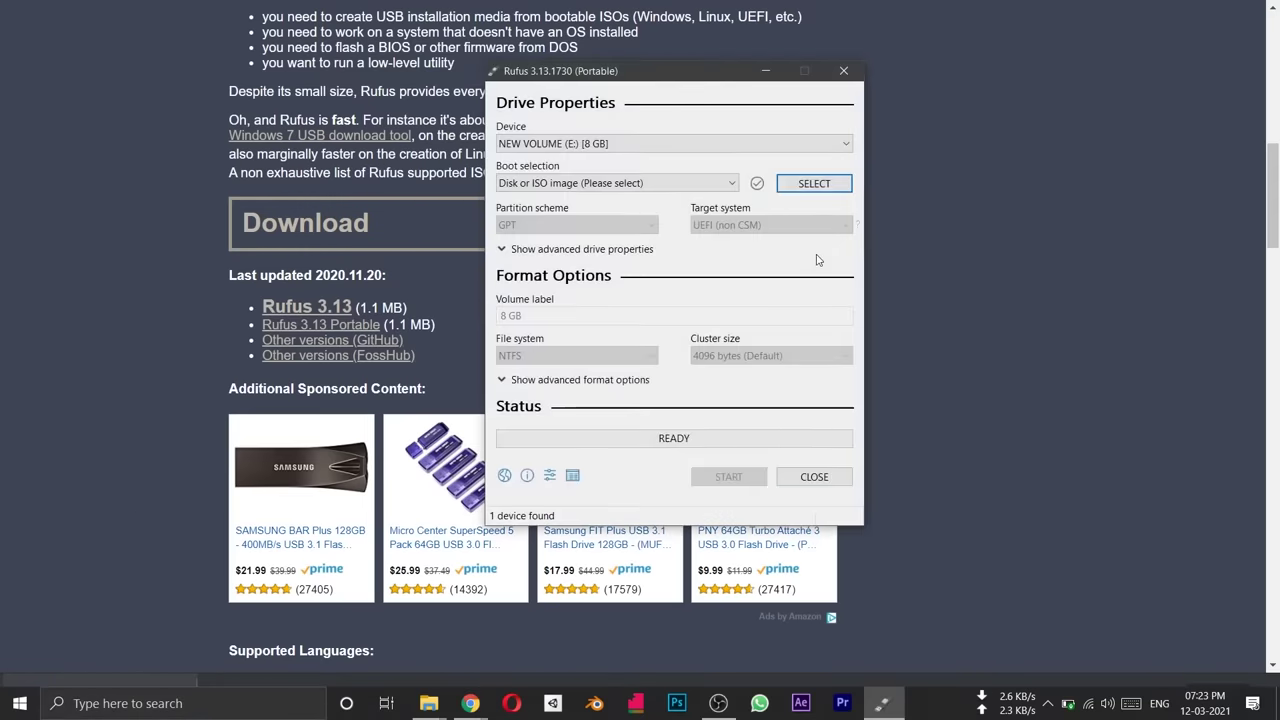
left_click_drag(602, 80, 554, 102)
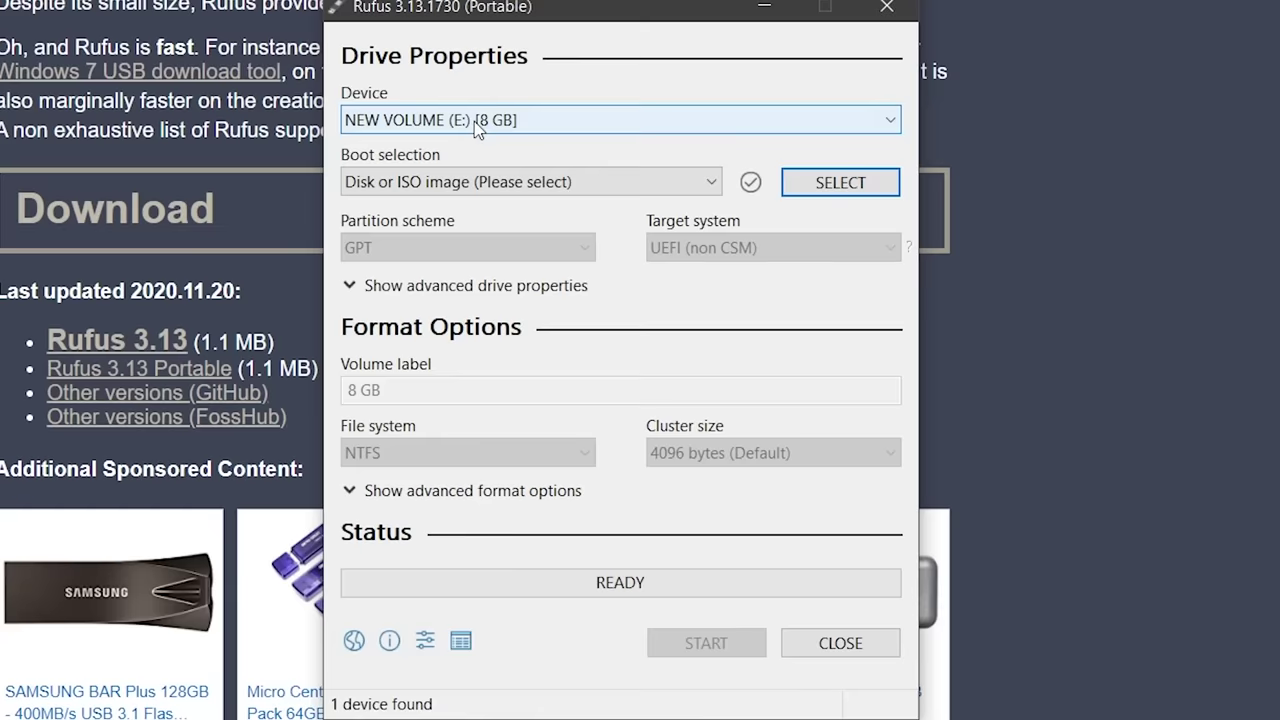
left_click(536, 166)
left_click(536, 166)
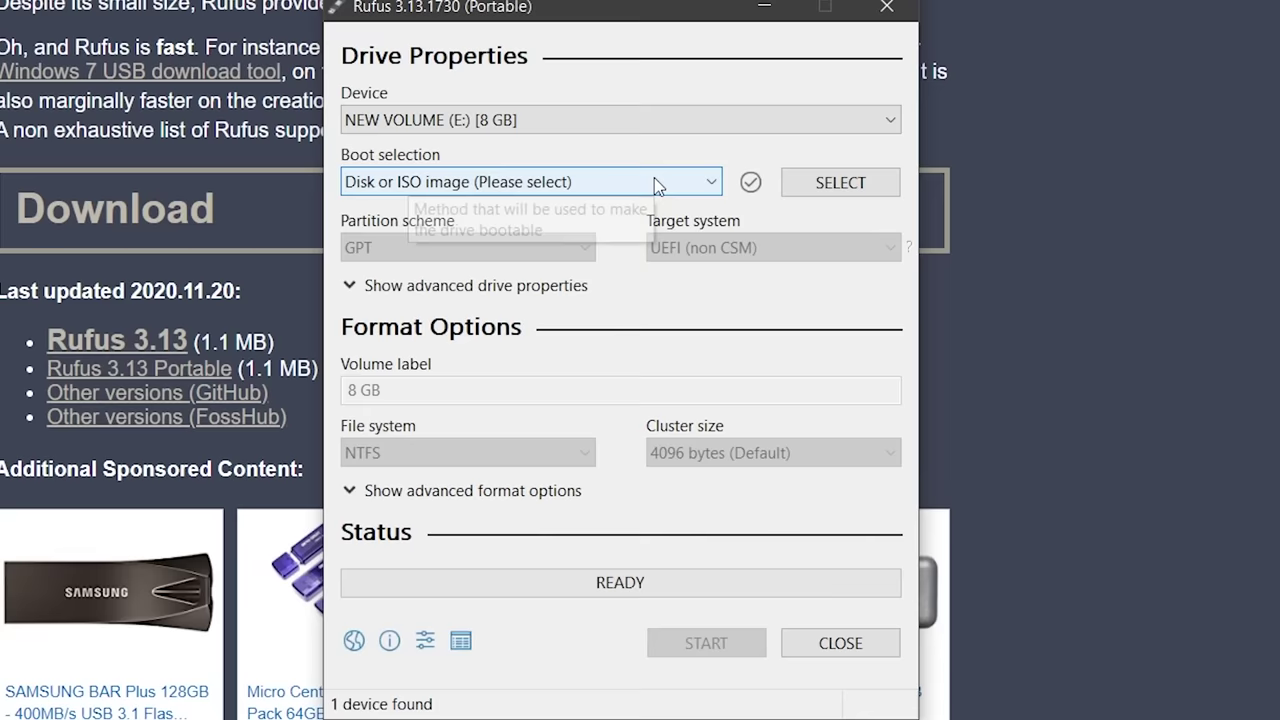
left_click(857, 182)
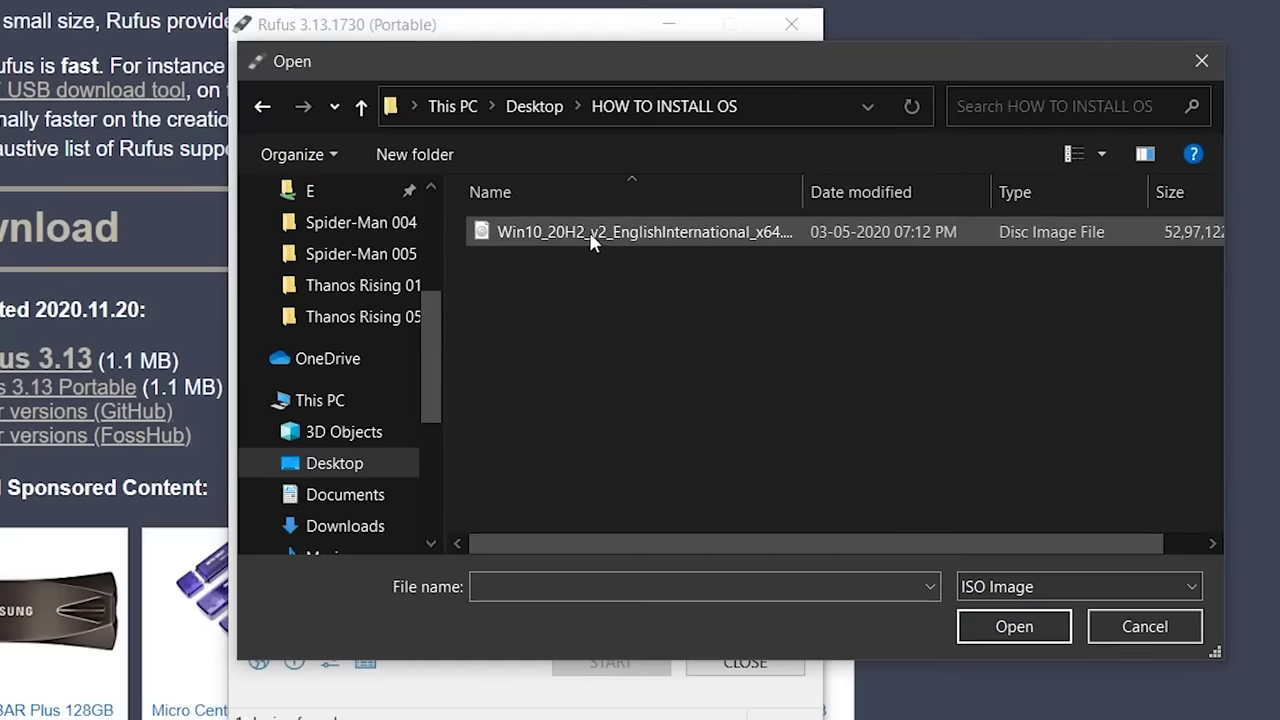
left_click(587, 236)
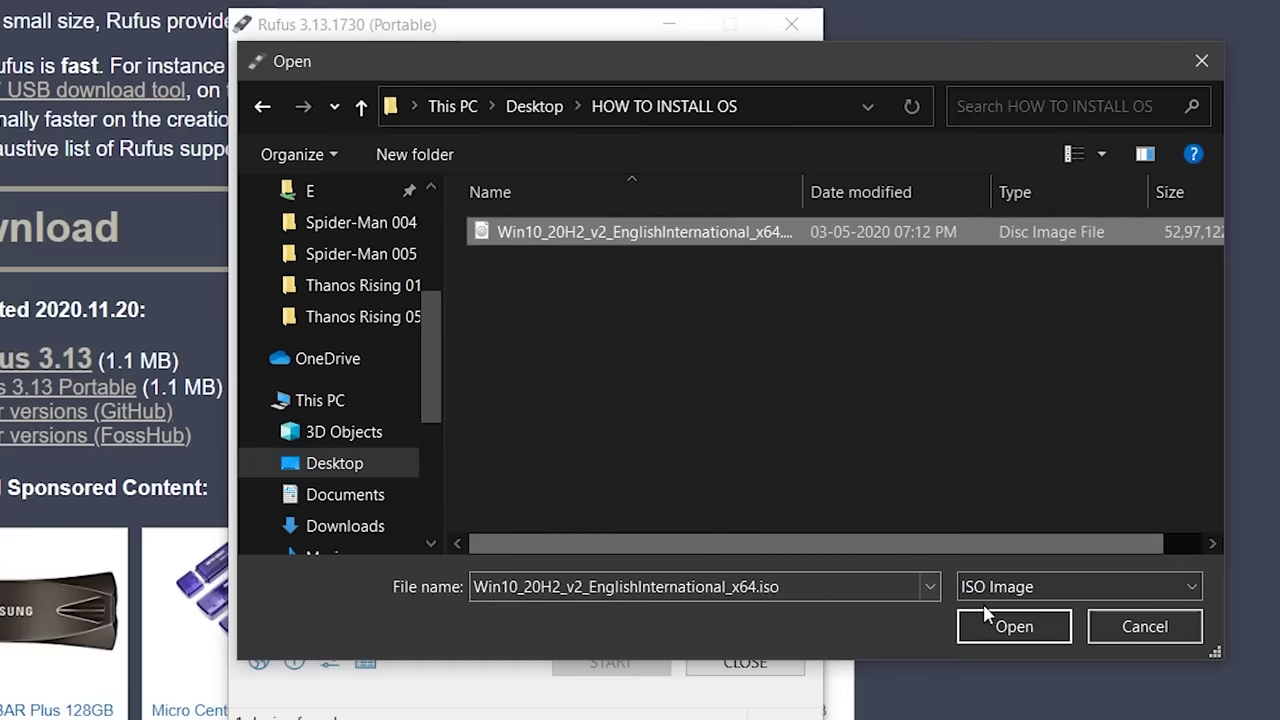
left_click(1000, 632)
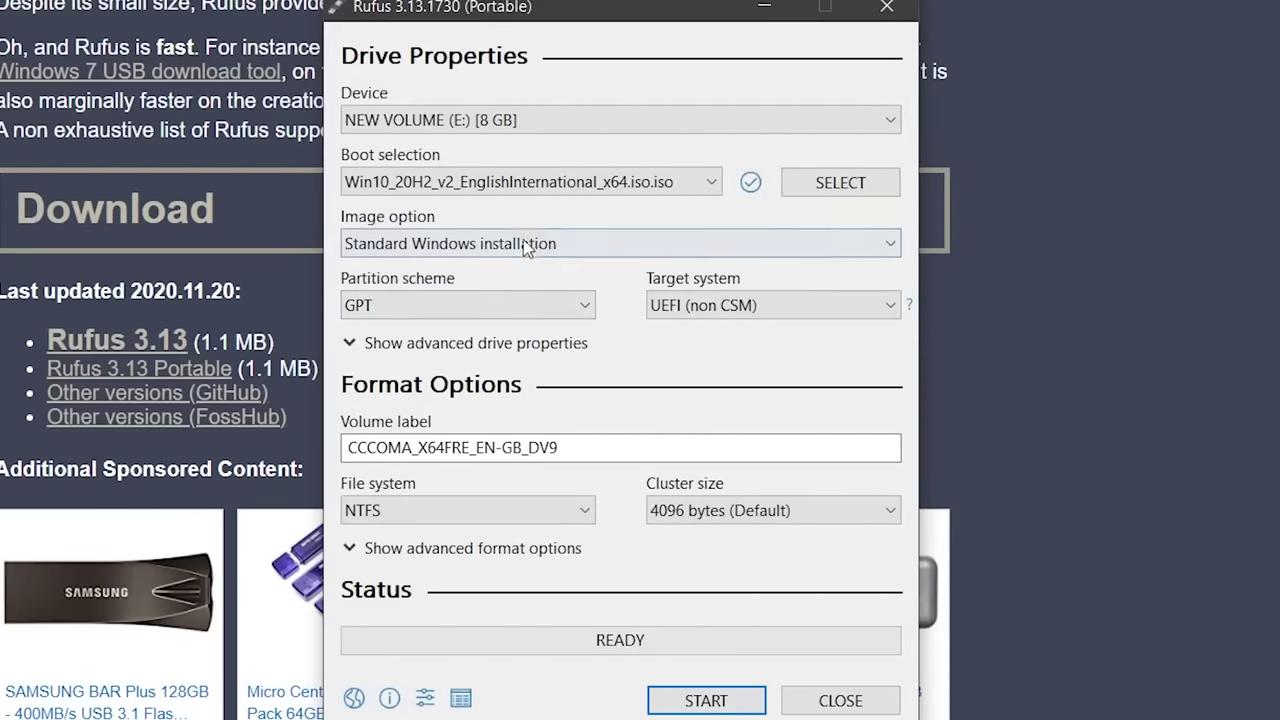
Write the ISO with GPT and UEFI (non CSM), accepting that the drive will be erased
left_click(480, 309)
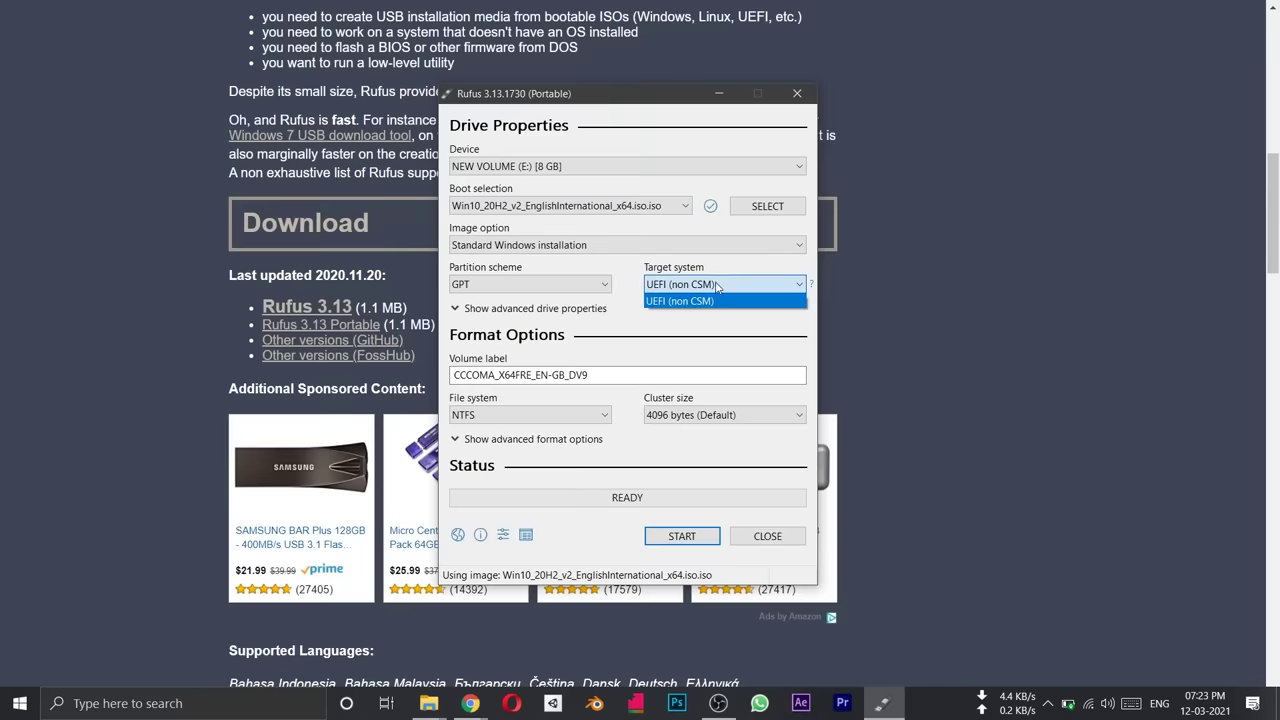
left_click(715, 296)
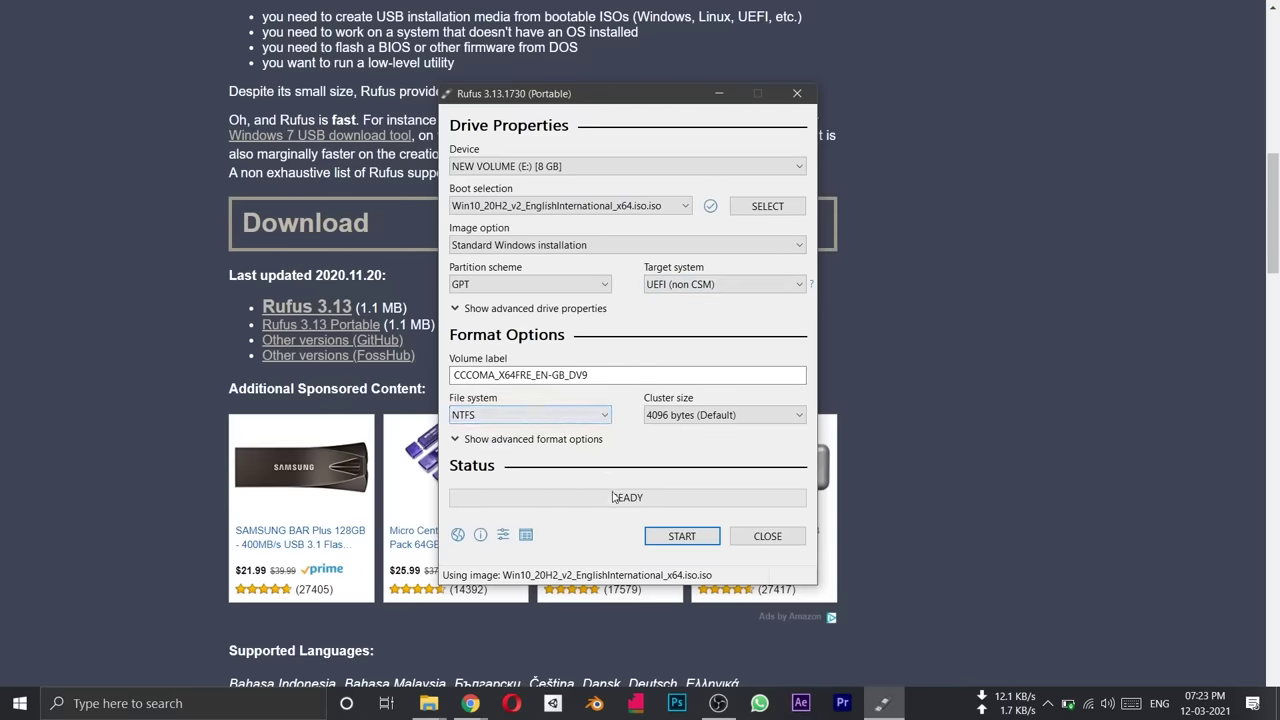
left_click(680, 537)
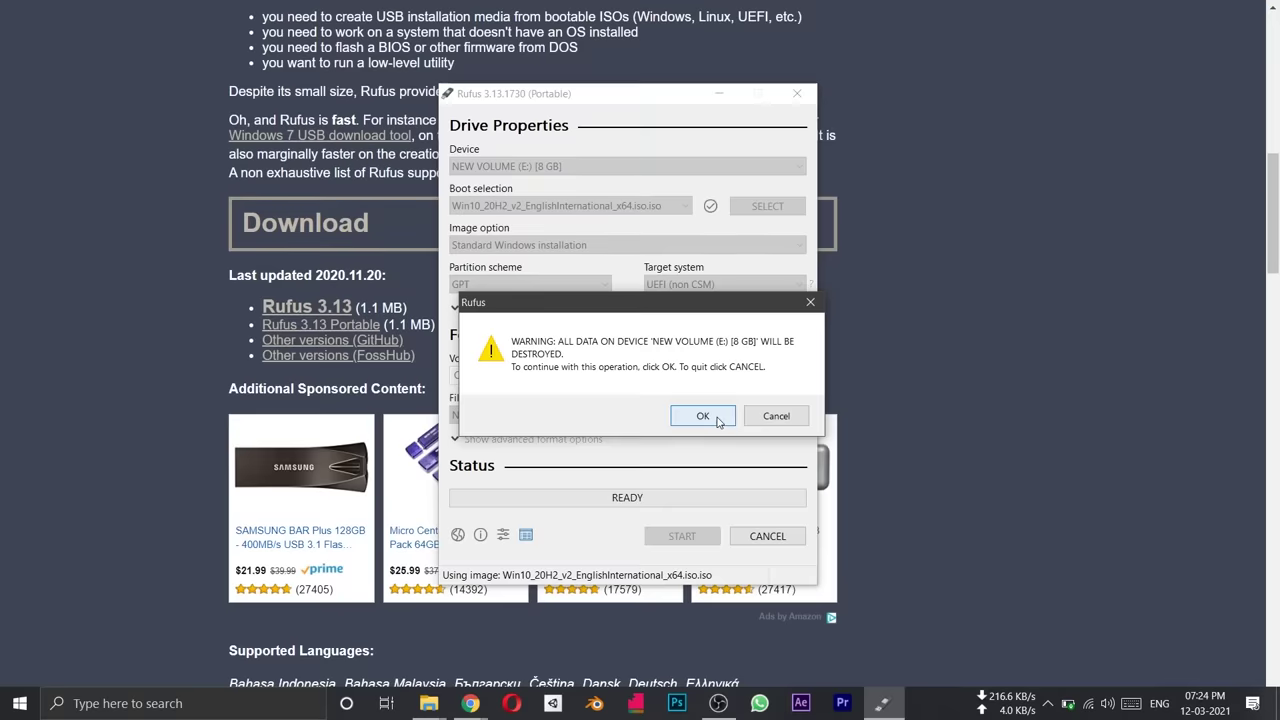
left_click(703, 416)
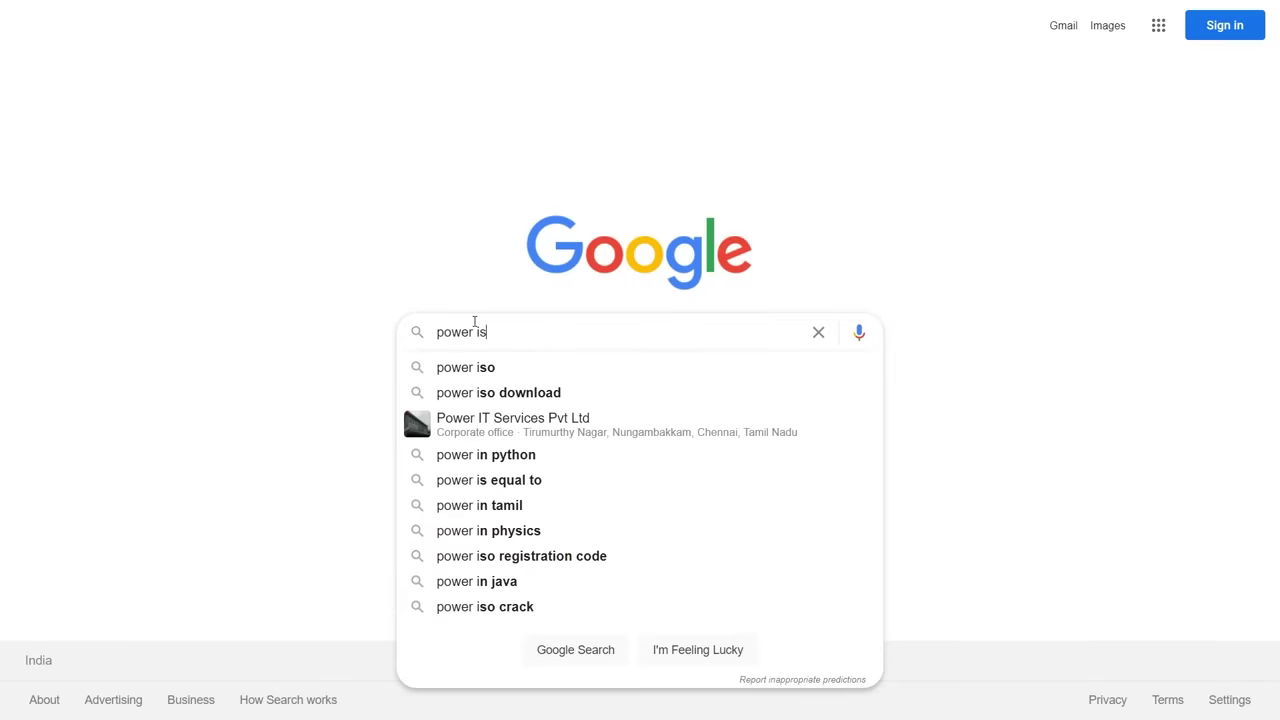
Run the Google search for 'power iso download'
key("Down")
key("Return")
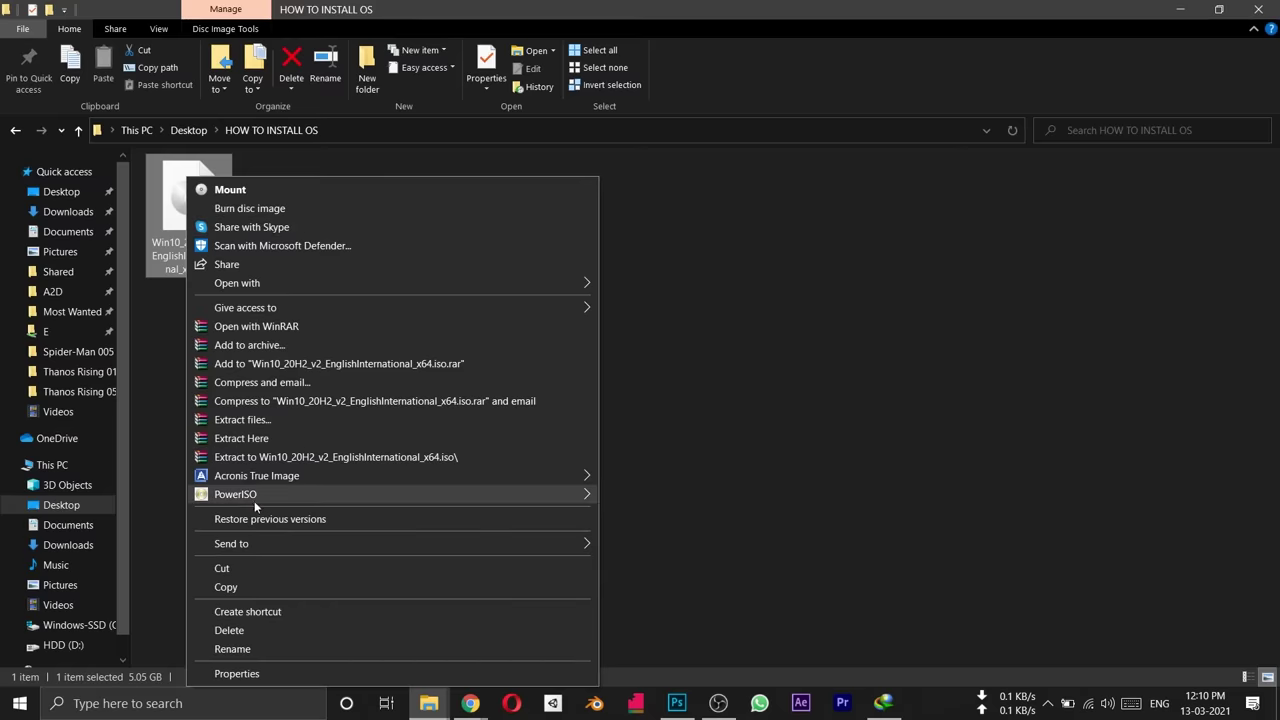
Open the Windows 10 ISO in PowerISO and start a bootable USB write to the 8 GB E: drive
mouse_move(363, 494)
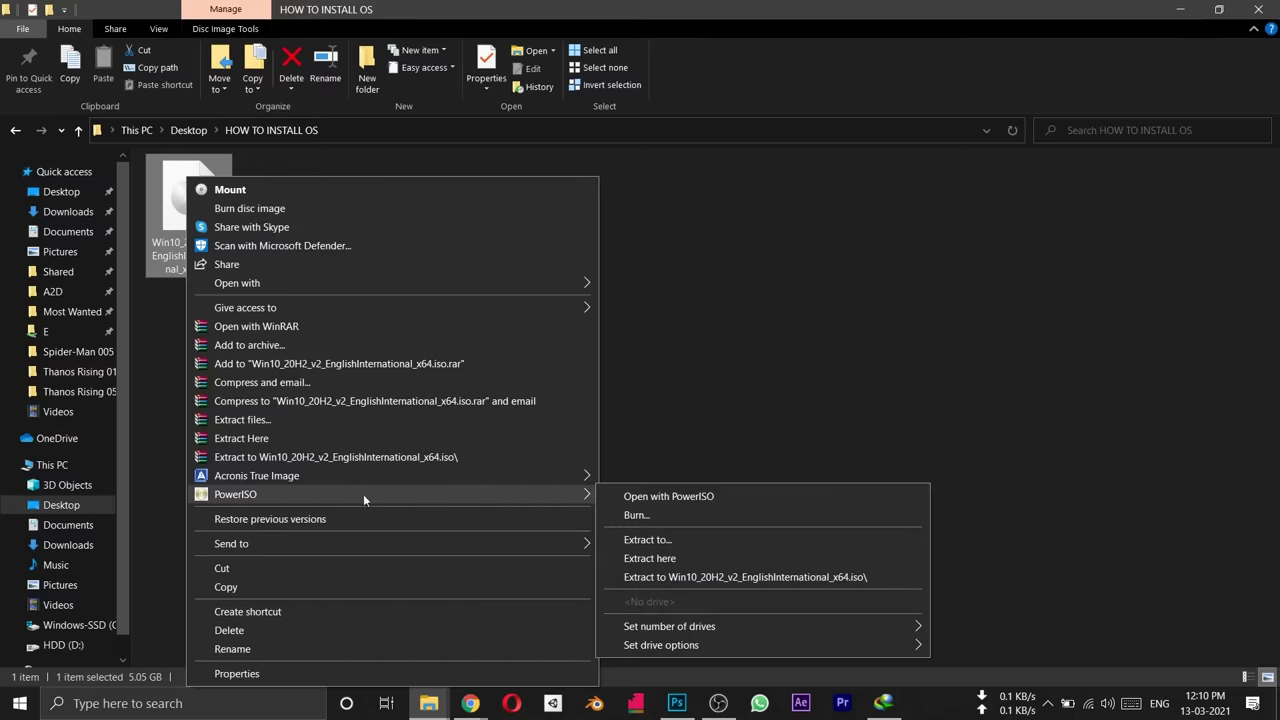
left_click(708, 491)
left_click(466, 266)
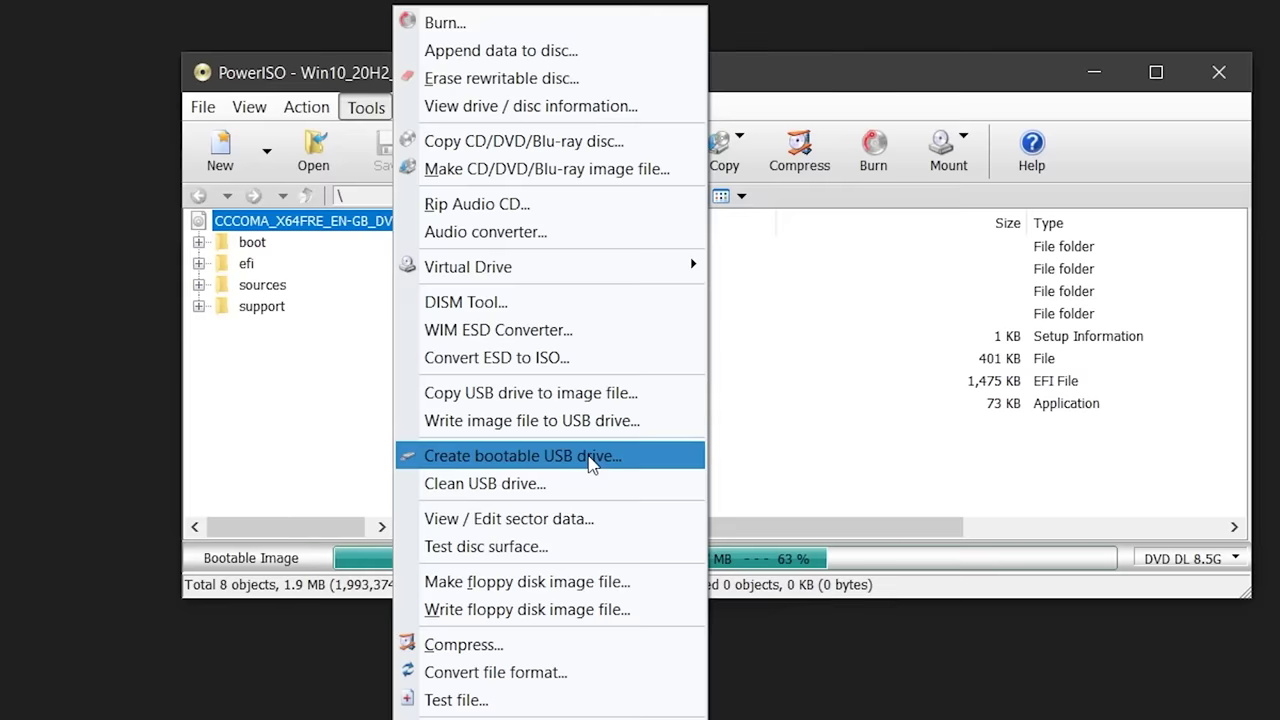
left_click(590, 458)
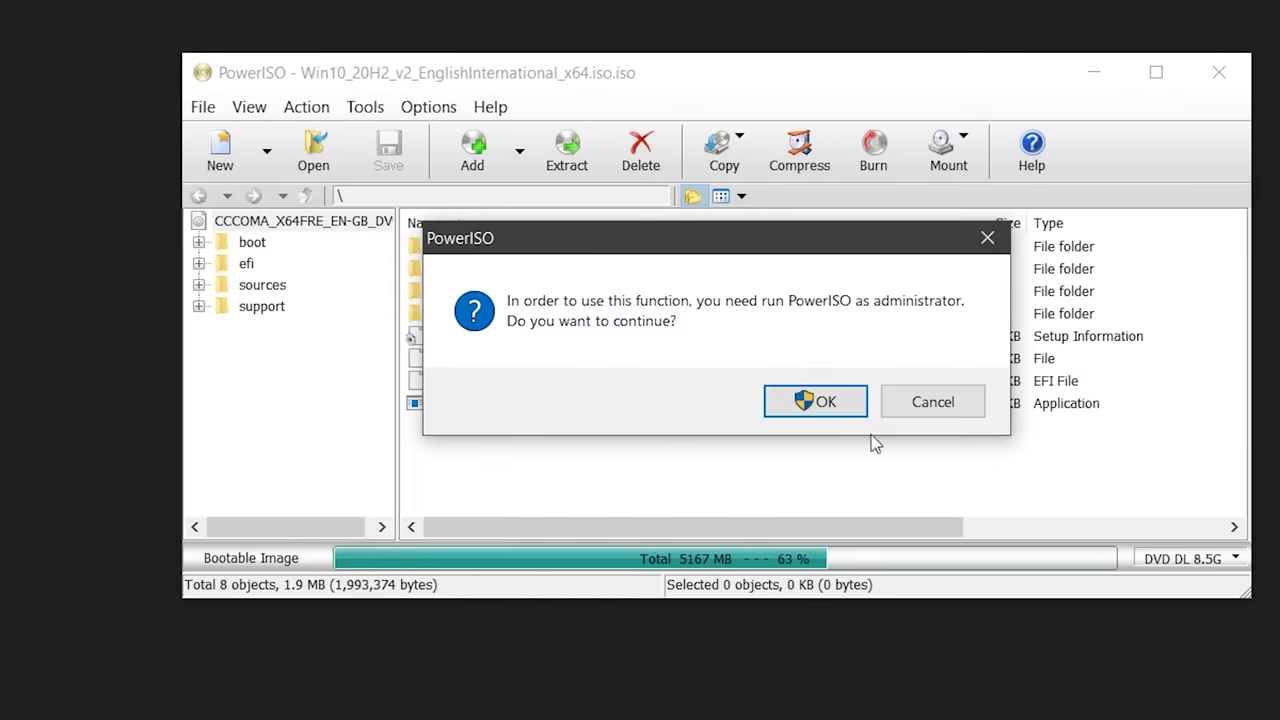
left_click(828, 402)
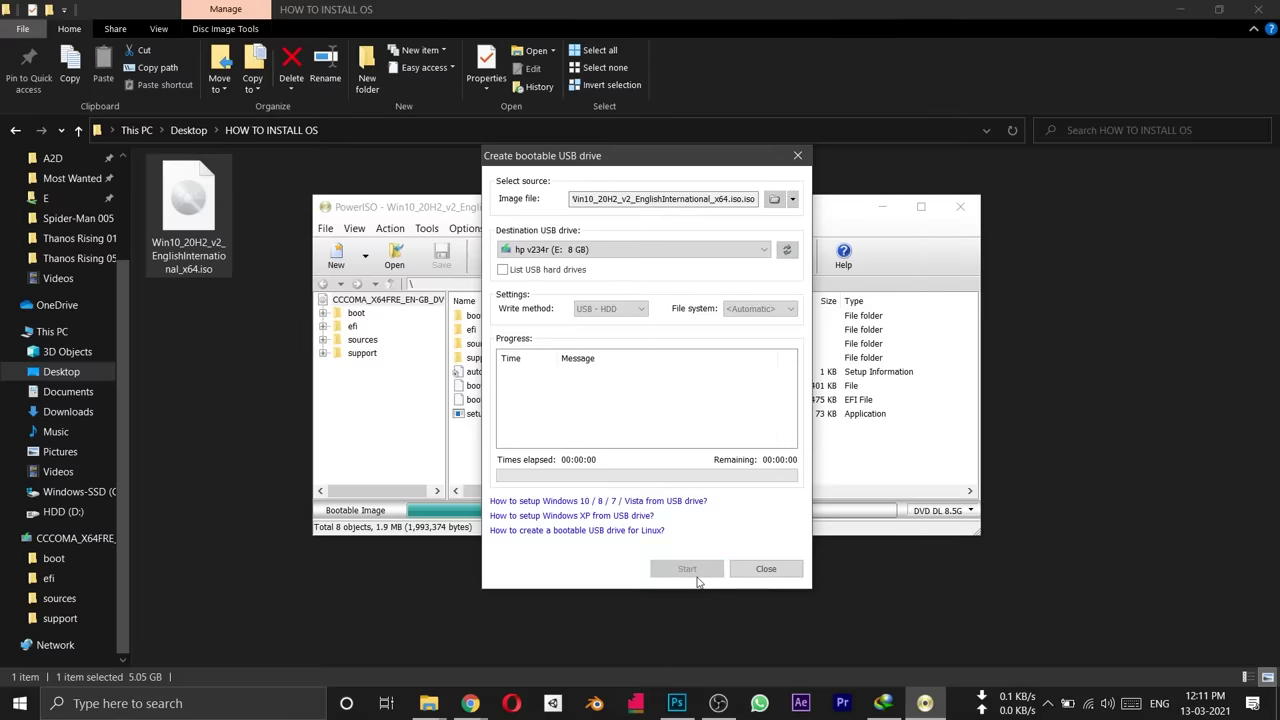
left_click(696, 572)
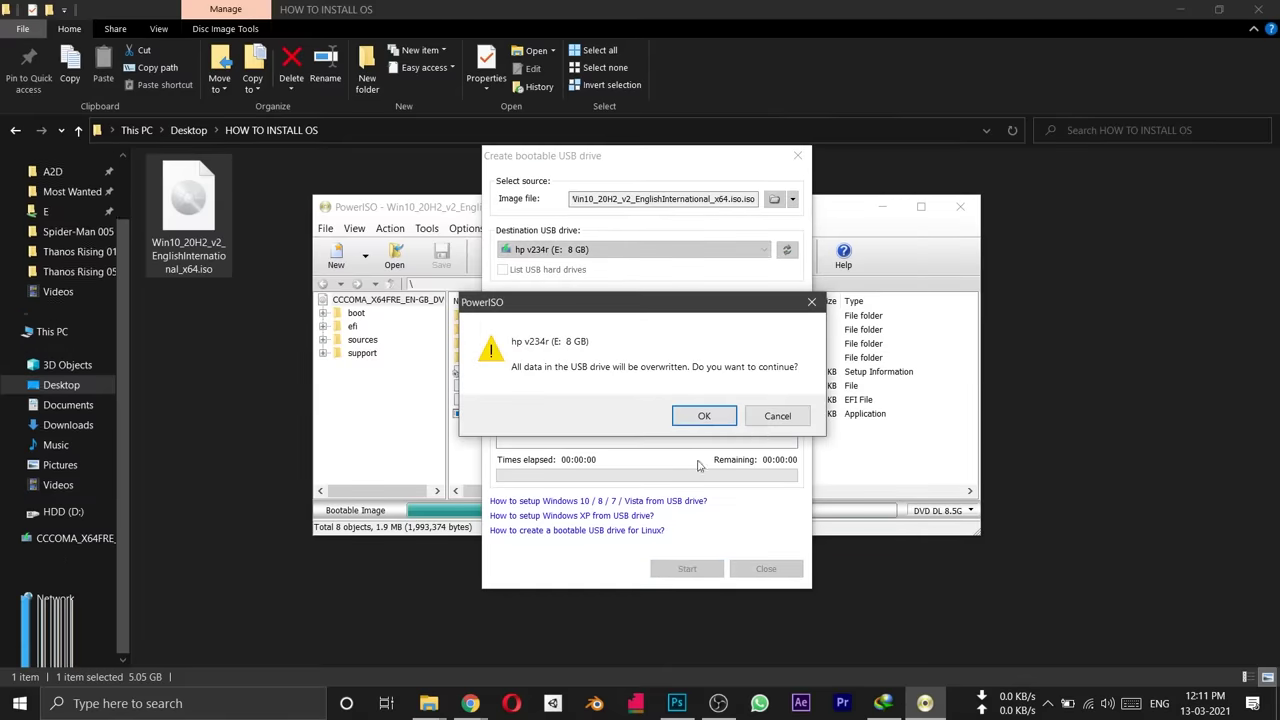
Confirm overwriting all data on the E: drive and let the Windows 10 image finish writing
left_click(705, 415)
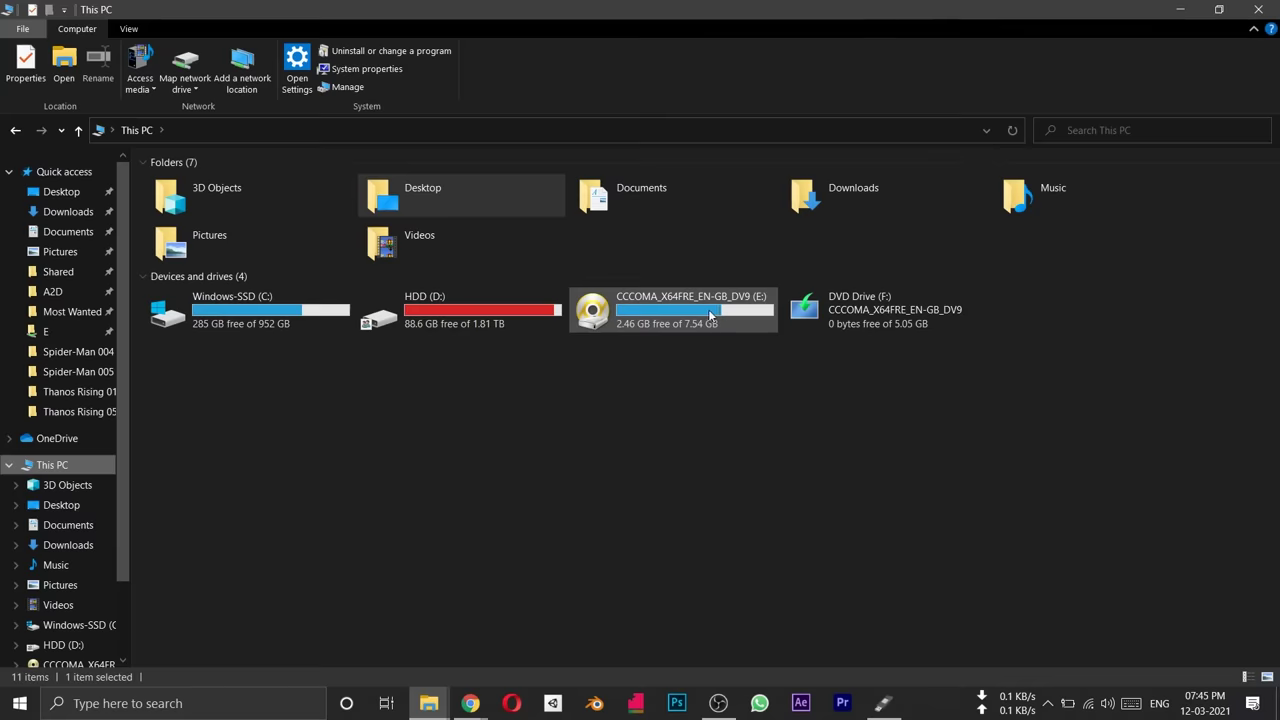
Open the E: drive in This PC to view its boot, efi, sources and setup files
double_click(709, 319)
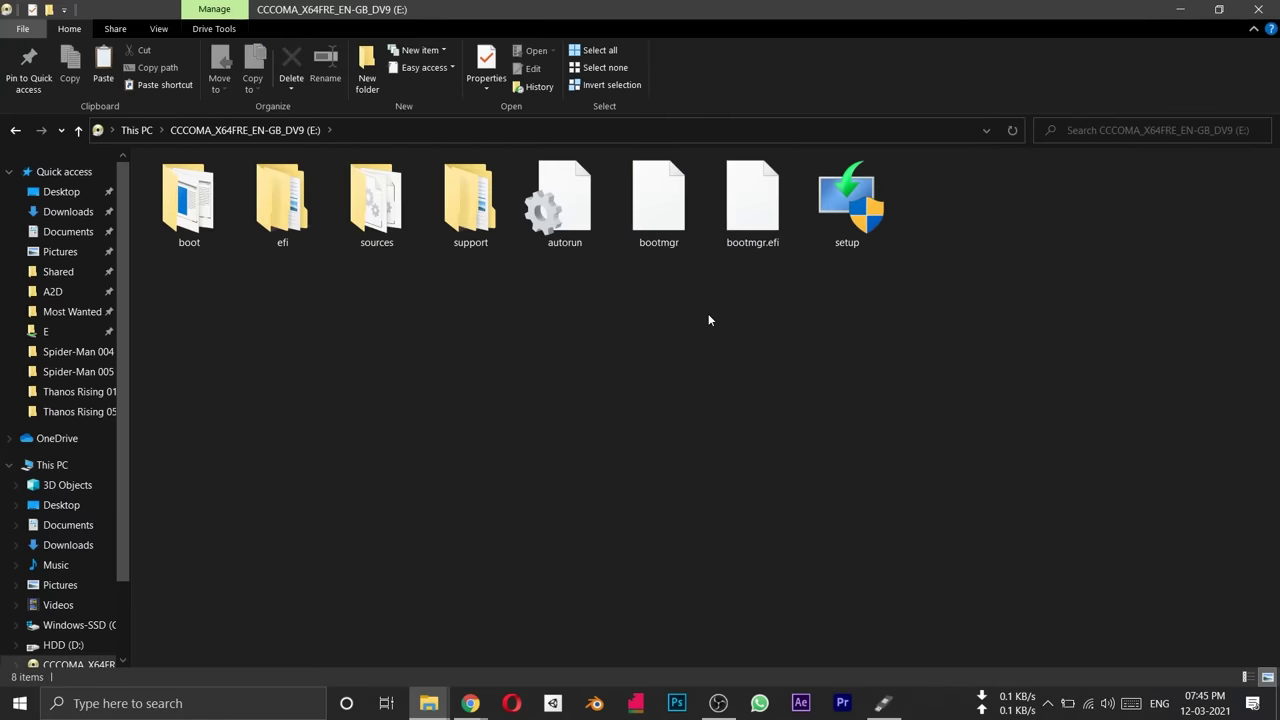